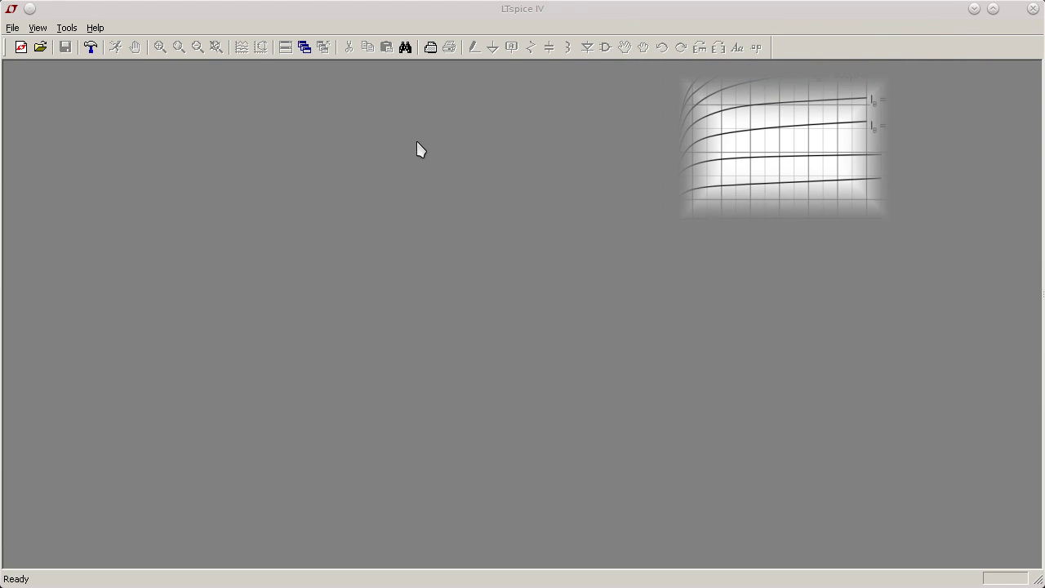
- Create a new schematic and place a bipolar NPN transistor (npn) near the middle of the sheet
left_click(12, 27)
left_click(37, 45)
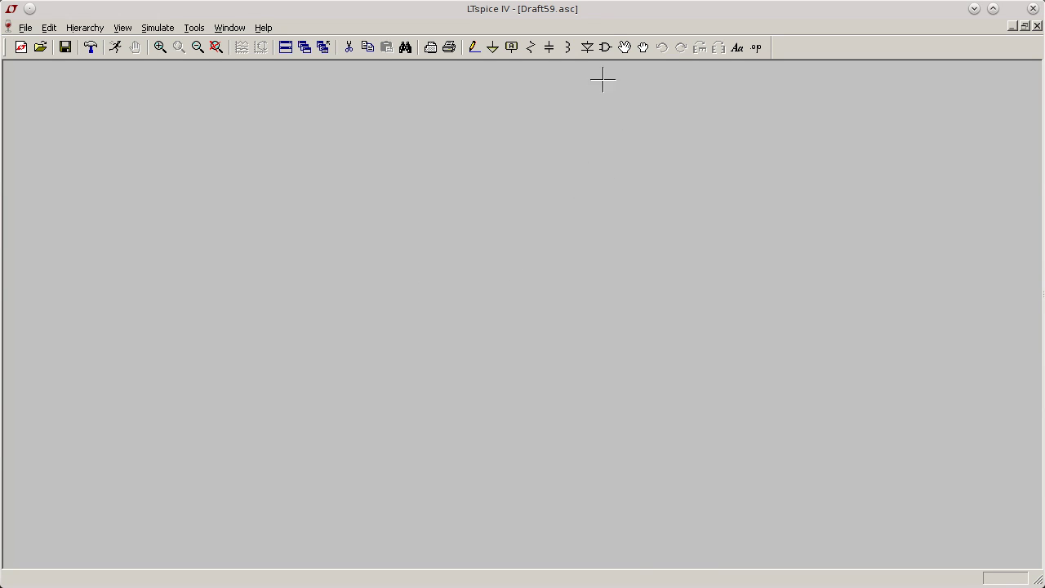
left_click(606, 49)
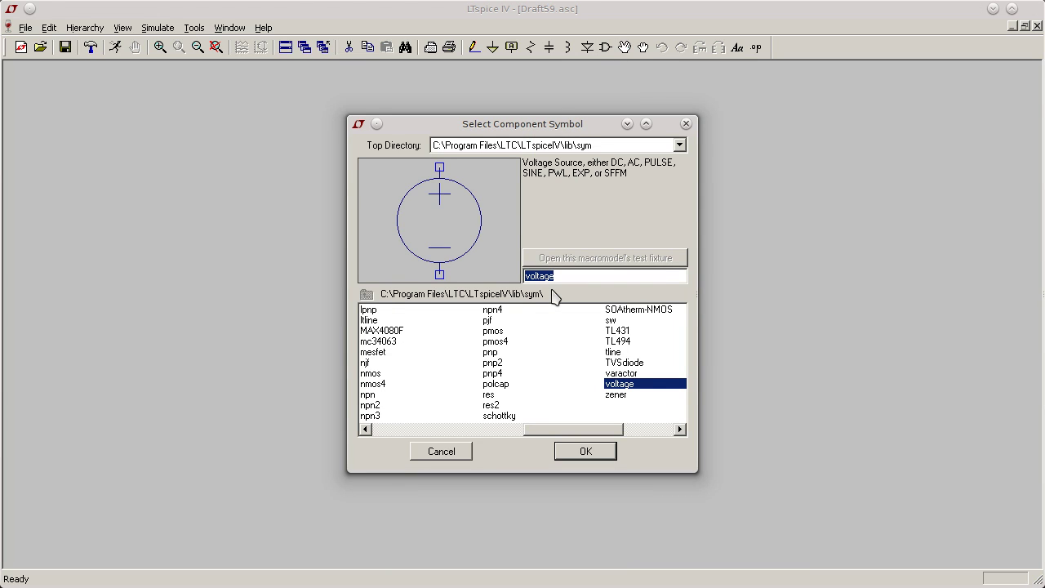
type("npn")
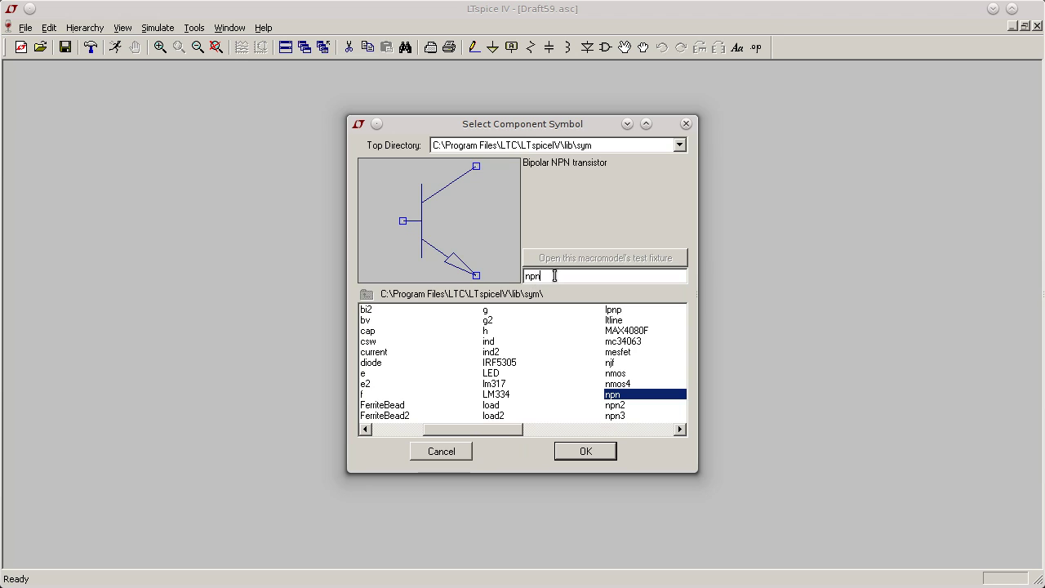
left_click(585, 452)
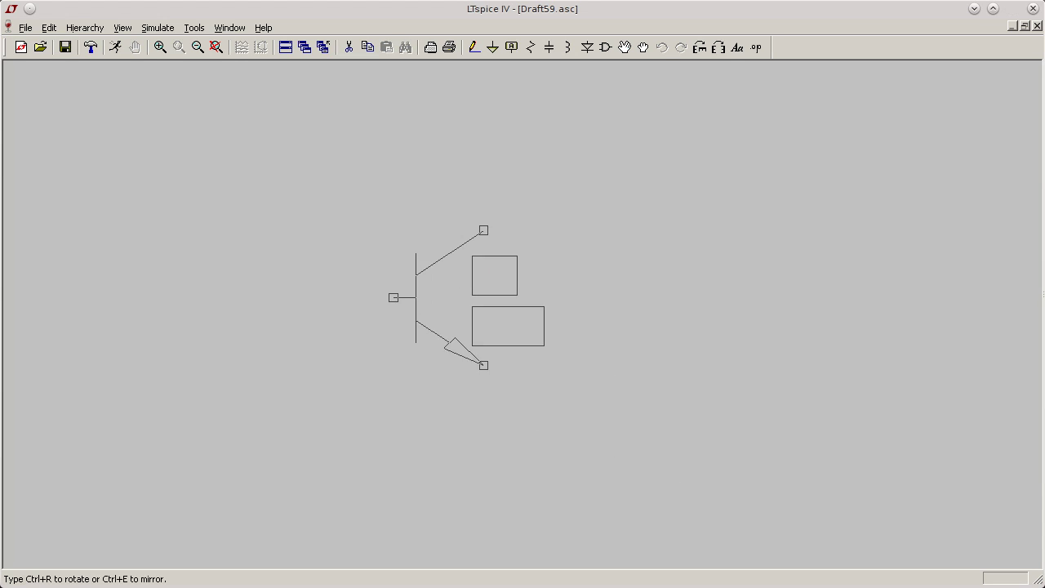
left_click(394, 275)
key("Escape")
scroll(591, 246, "down", 1)
scroll(591, 246, "down", 1)
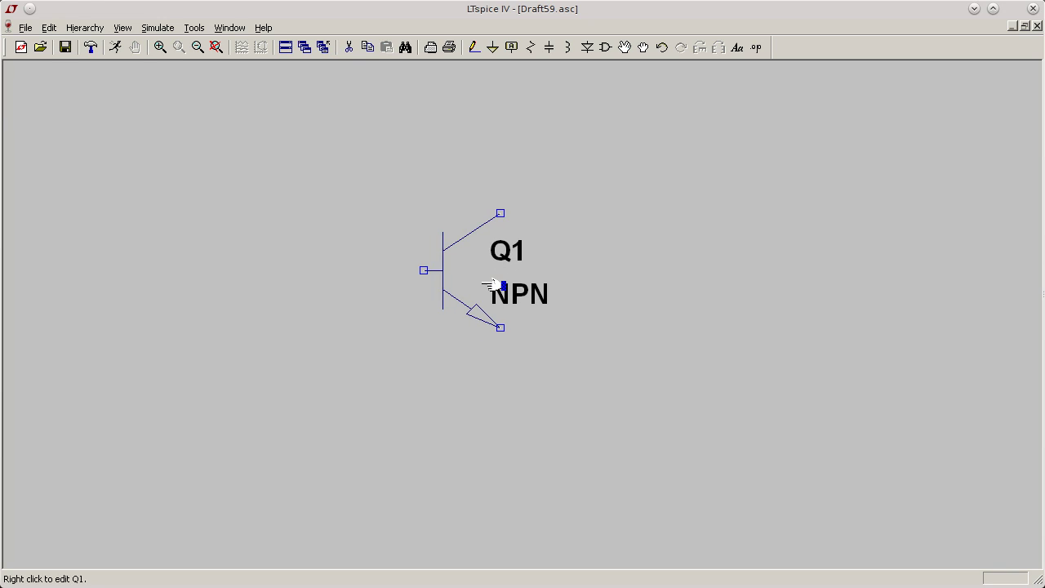
- Assign the Philips BC547C model to transistor Q1
right_click(493, 285)
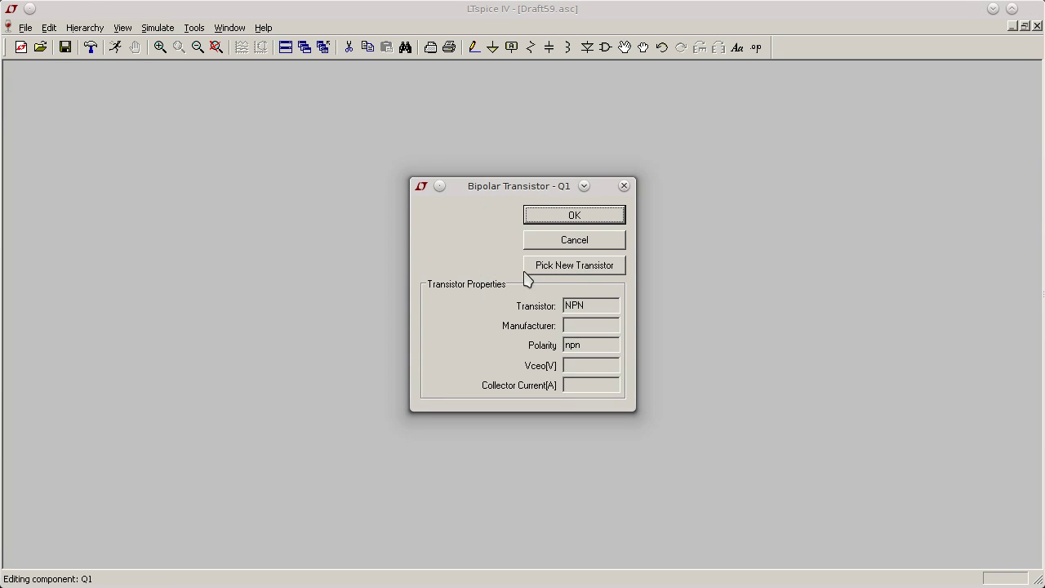
left_click(571, 273)
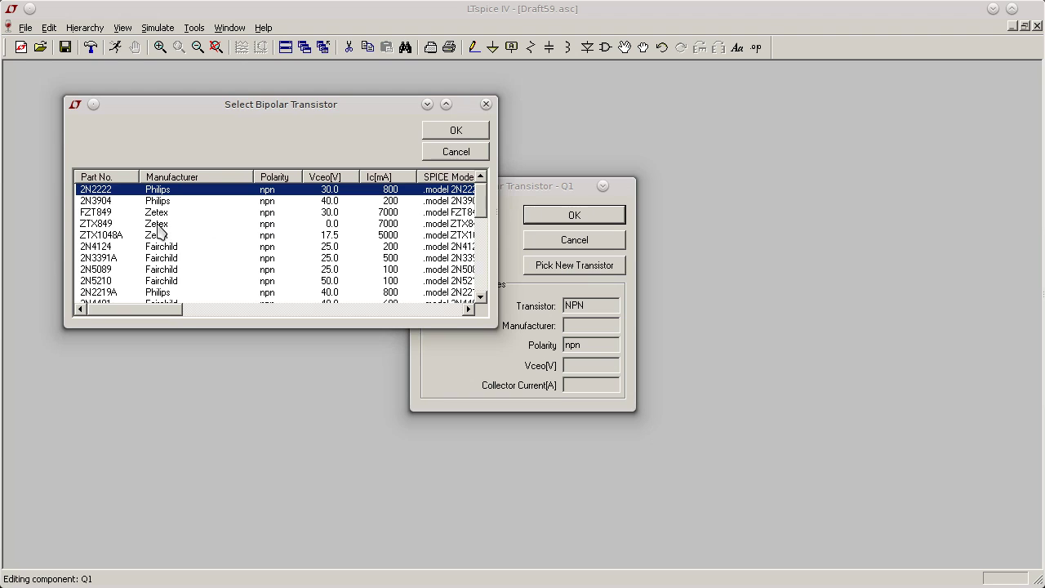
scroll(137, 252, "down", 6)
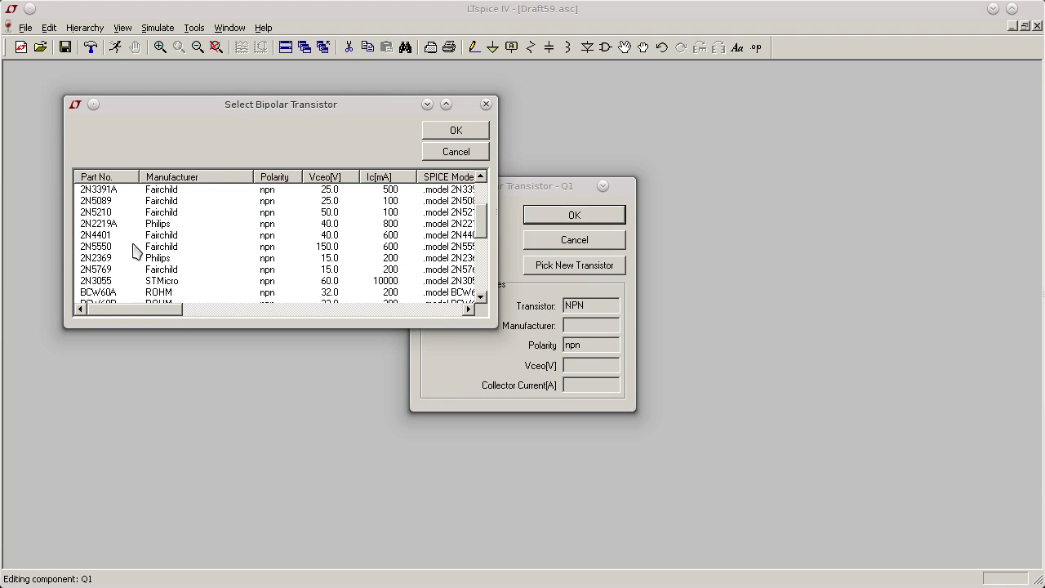
scroll(136, 251, "down", 1)
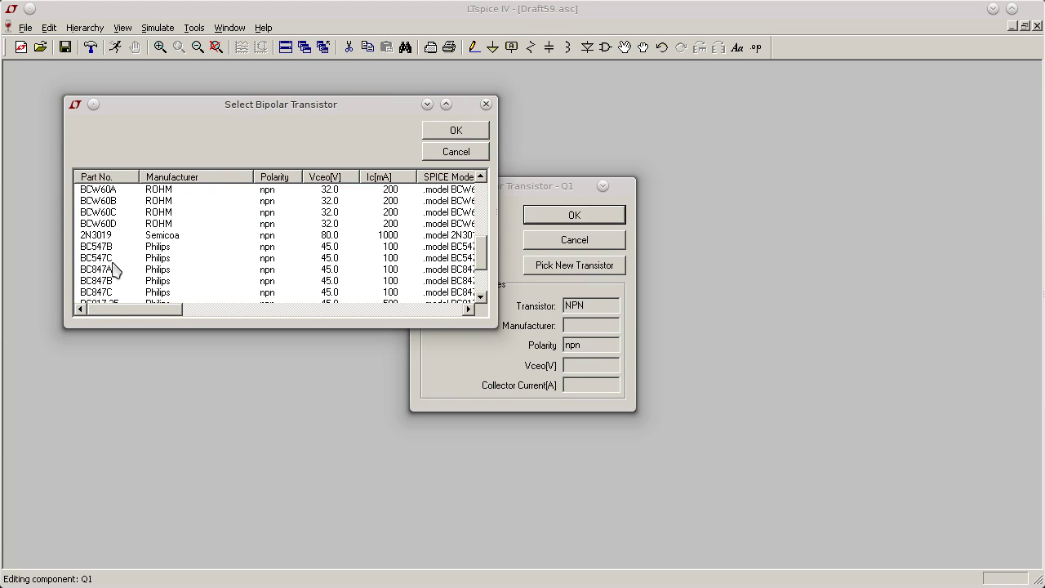
left_click(116, 258)
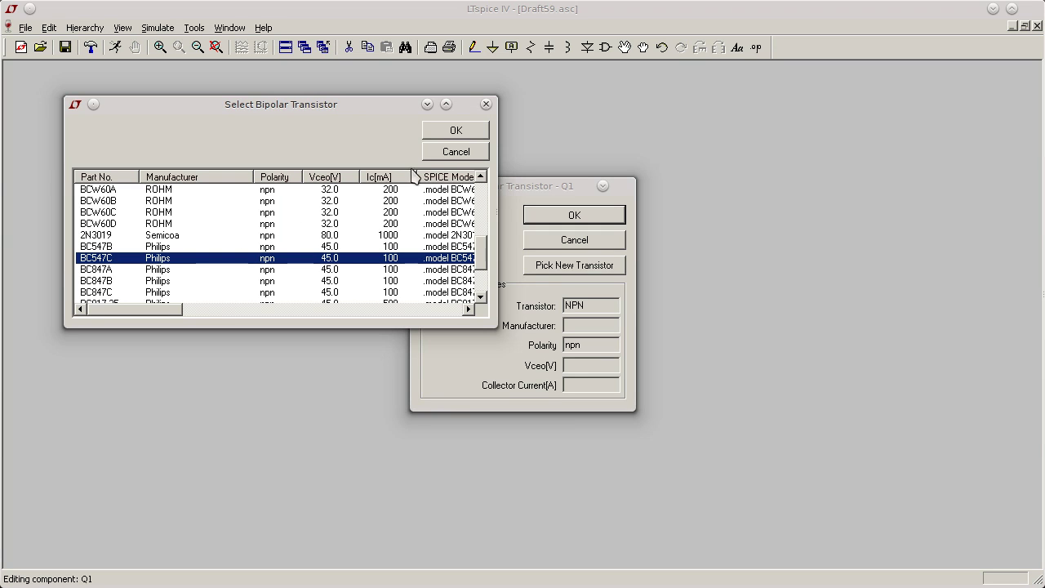
left_click(455, 131)
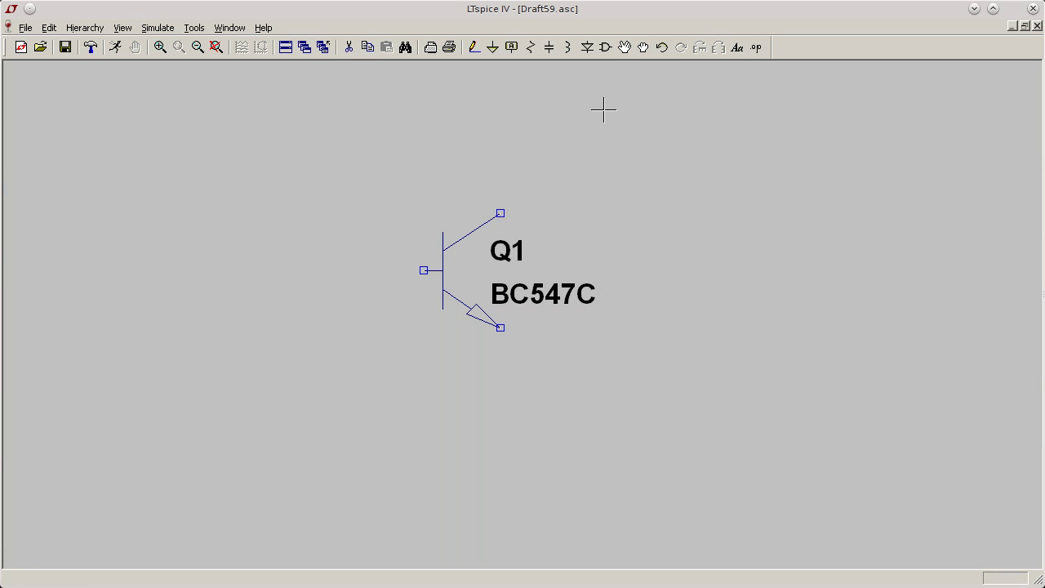
- Place a voltage source to the right of the transistor and slightly lower than it
left_click(605, 47)
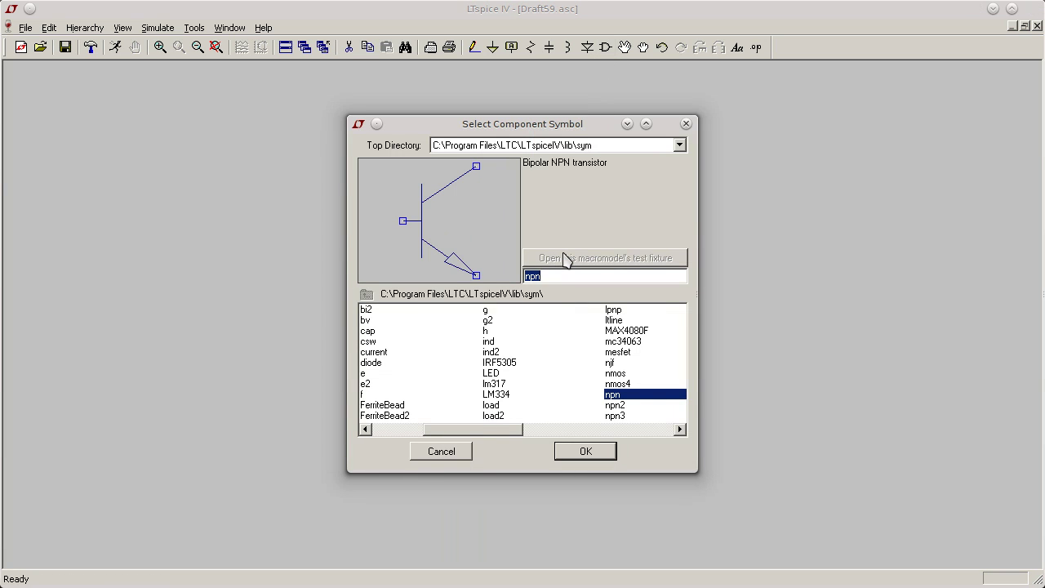
type("vol")
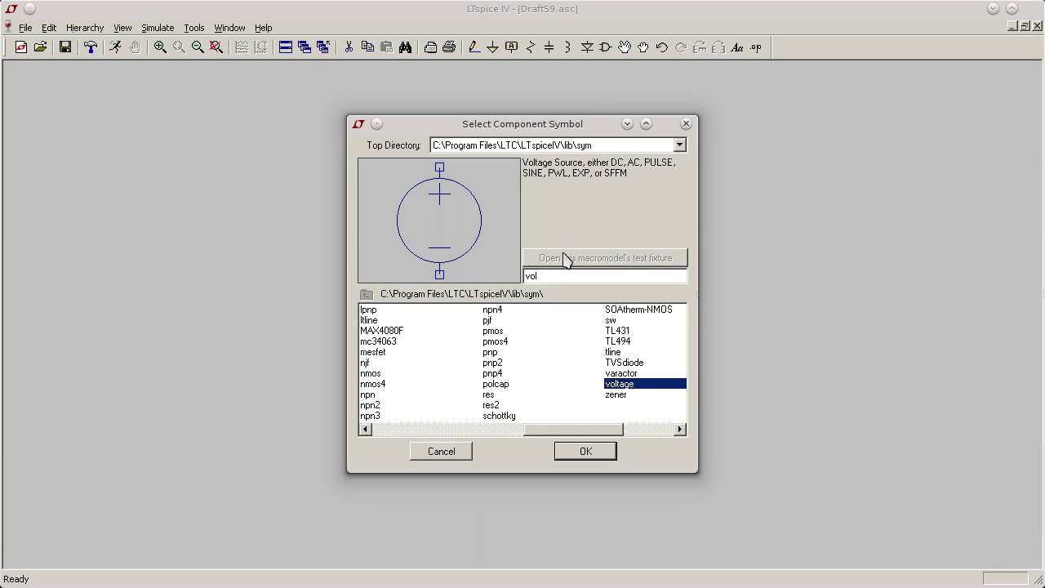
double_click(625, 384)
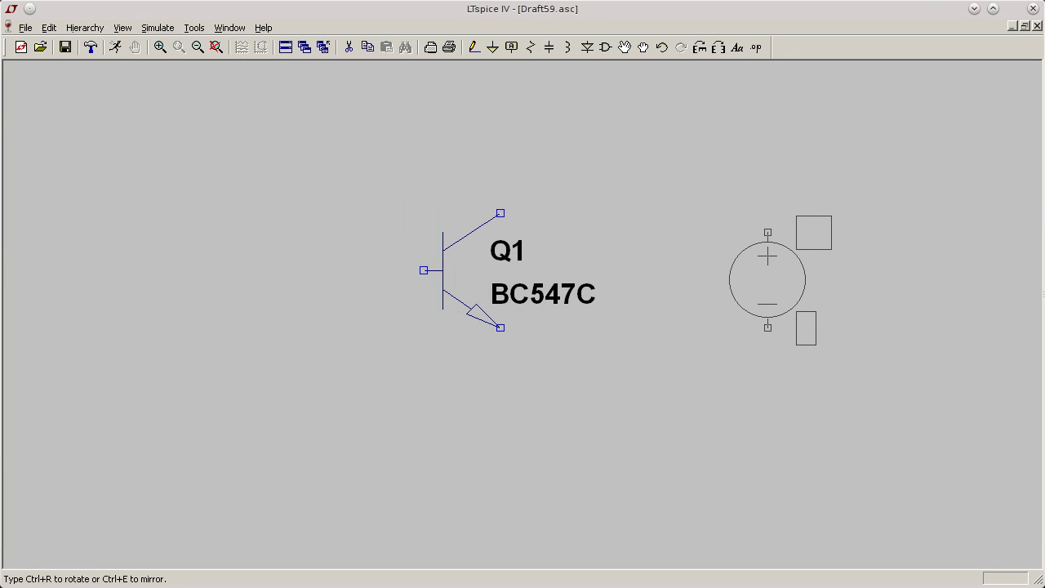
left_click(767, 313)
right_click(682, 182)
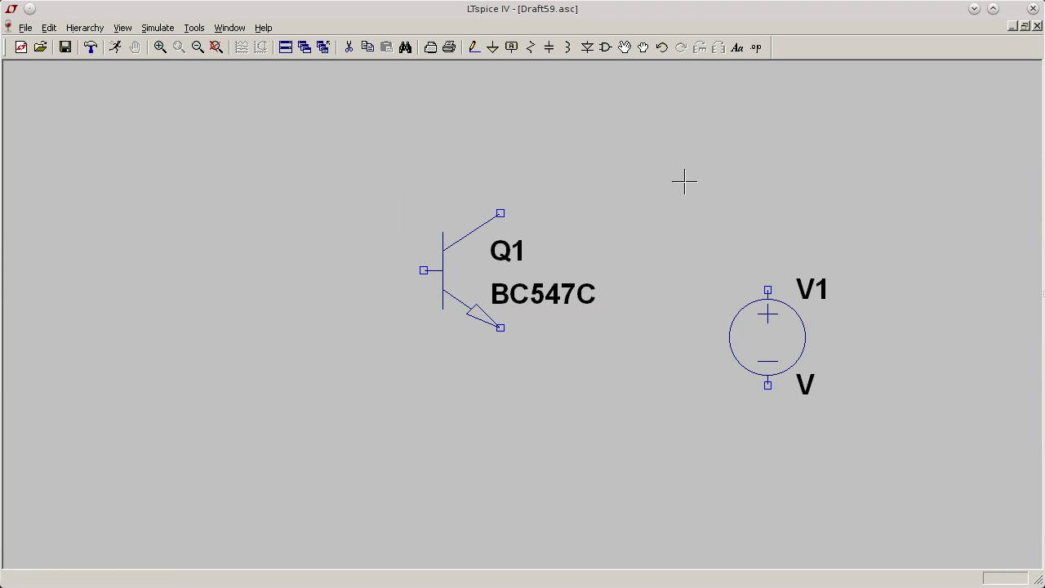
- Place a horizontal resistor above and between the transistor and the voltage source
left_click(532, 47)
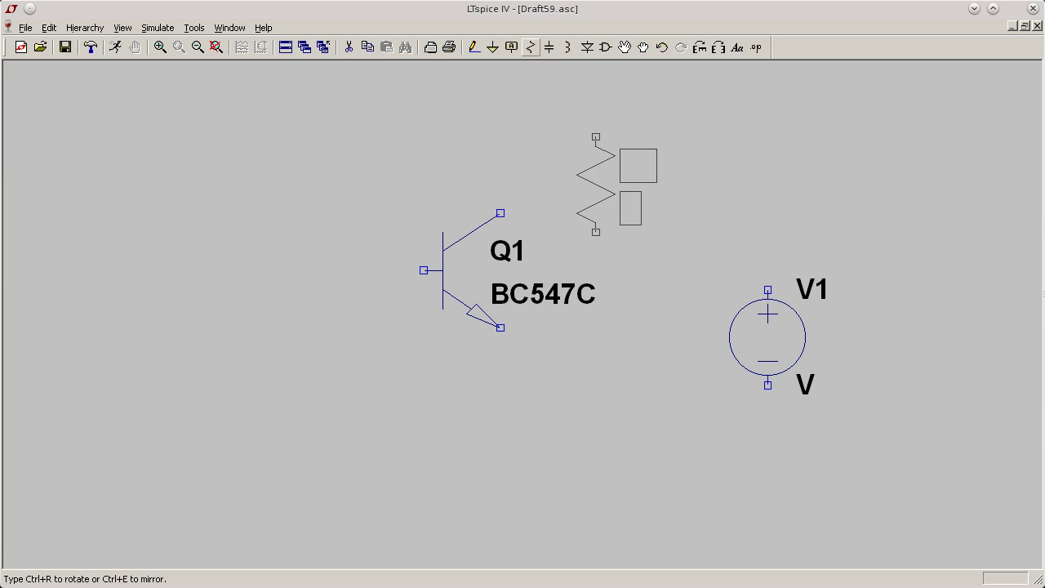
left_click(700, 47)
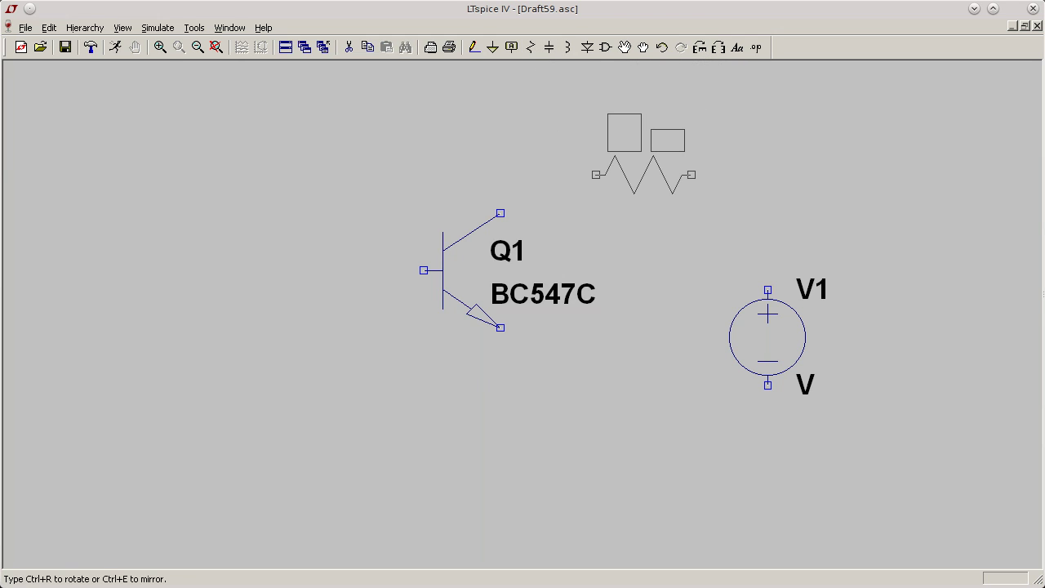
left_click(562, 167)
key("Escape")
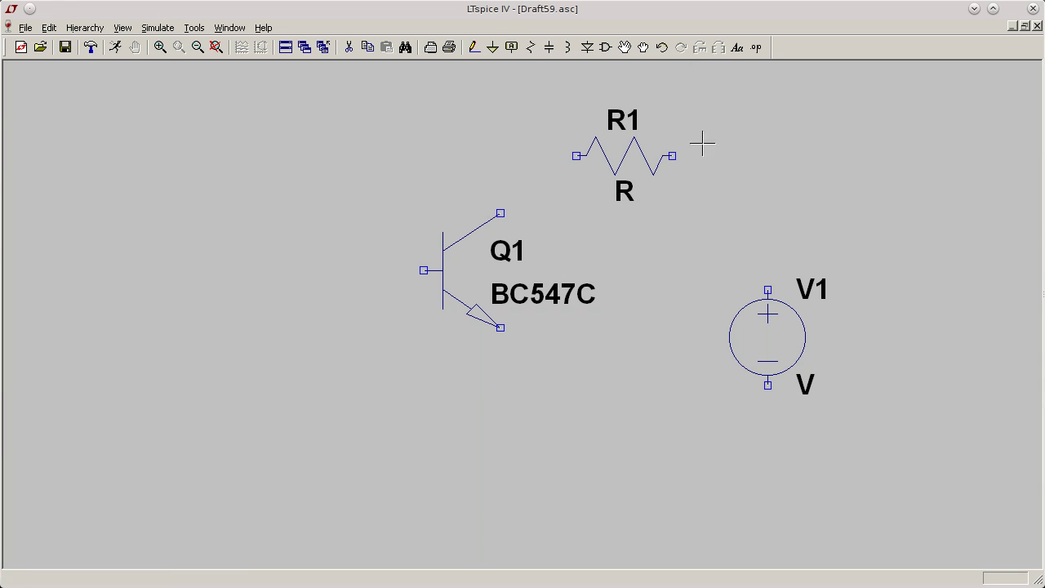
- Wire the transistor's collector to one end of the resistor and the other end to the voltage source's positive terminal
left_click(475, 47)
left_click(500, 214)
left_click(577, 155)
left_click(672, 155)
left_click(768, 290)
key("Escape")
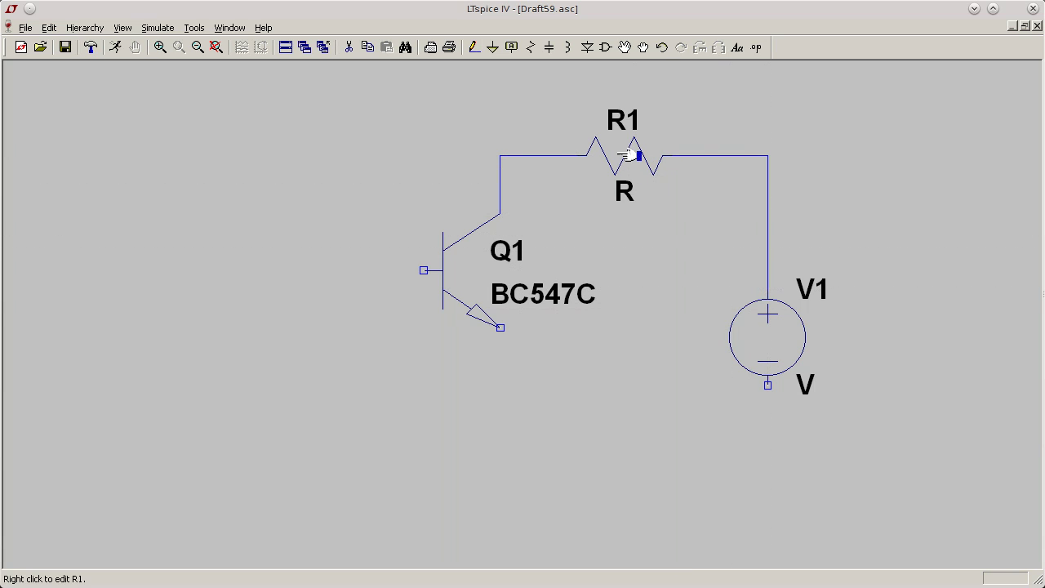
- Set the resistor's value to 1k and rename it Rc
right_click(635, 164)
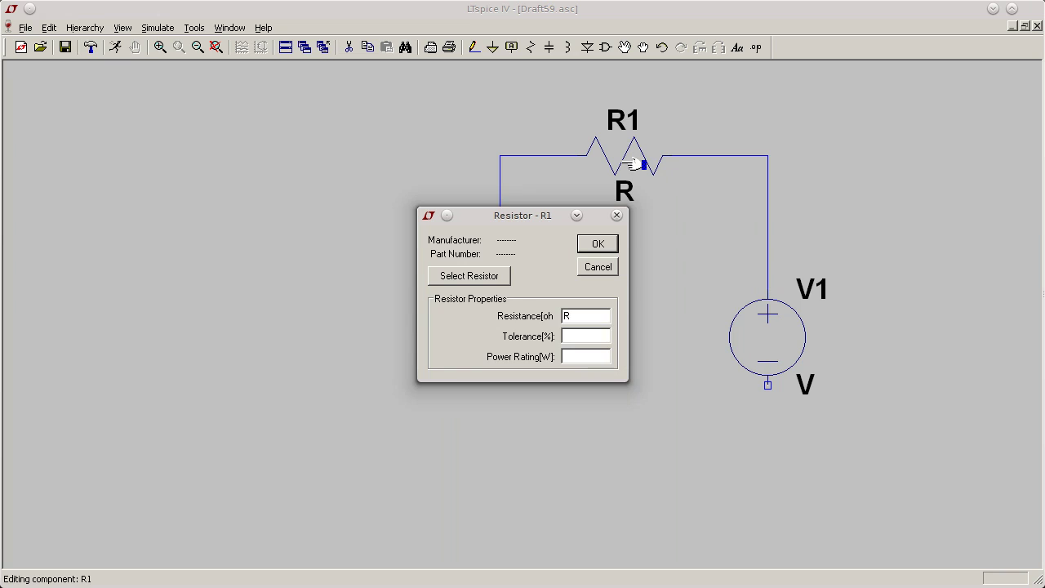
left_click_drag(587, 316, 566, 316)
left_click(599, 245)
right_click(619, 115)
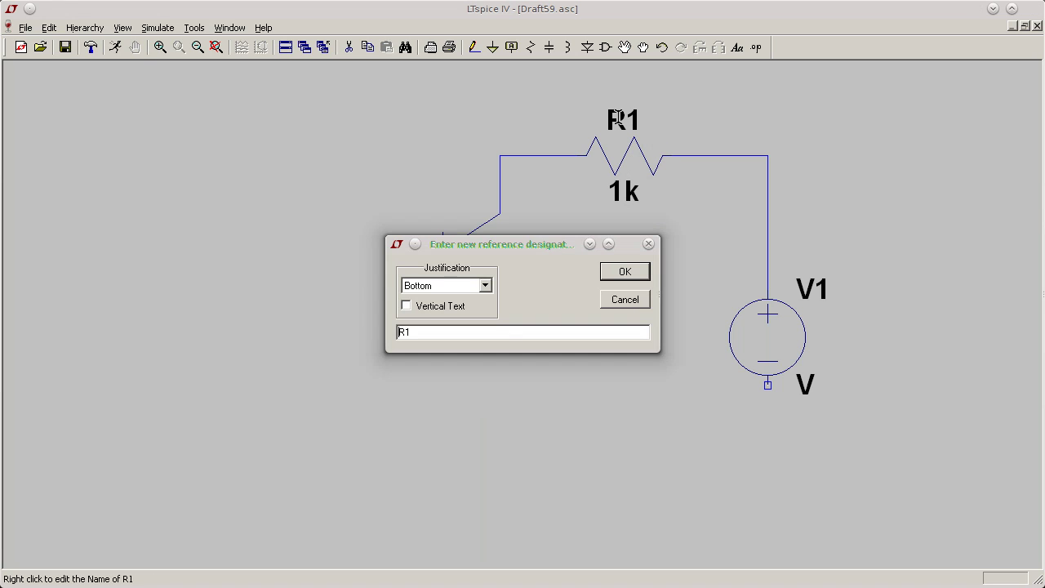
left_click_drag(406, 330, 419, 333)
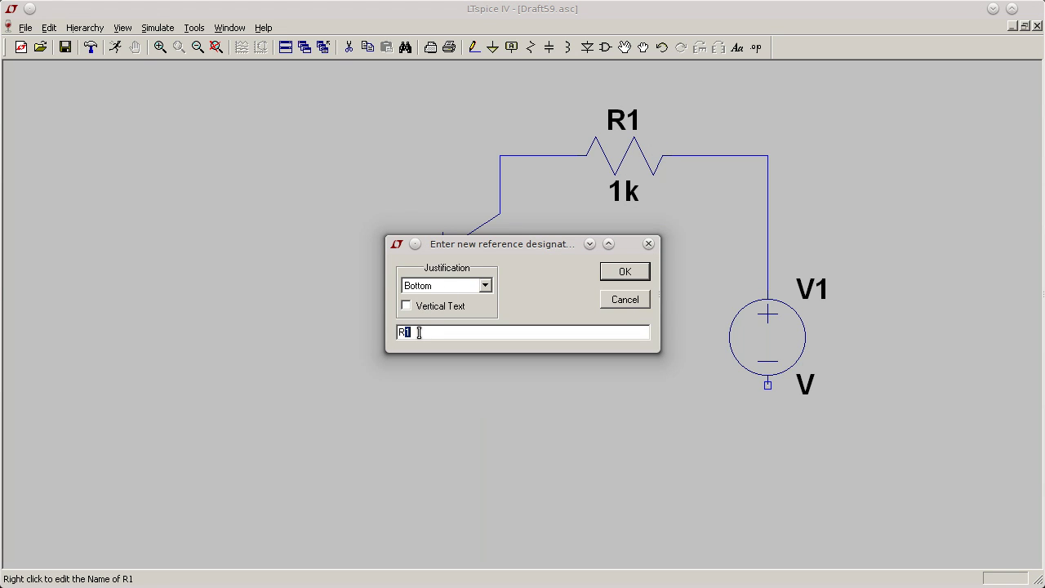
type("c")
left_click(623, 274)
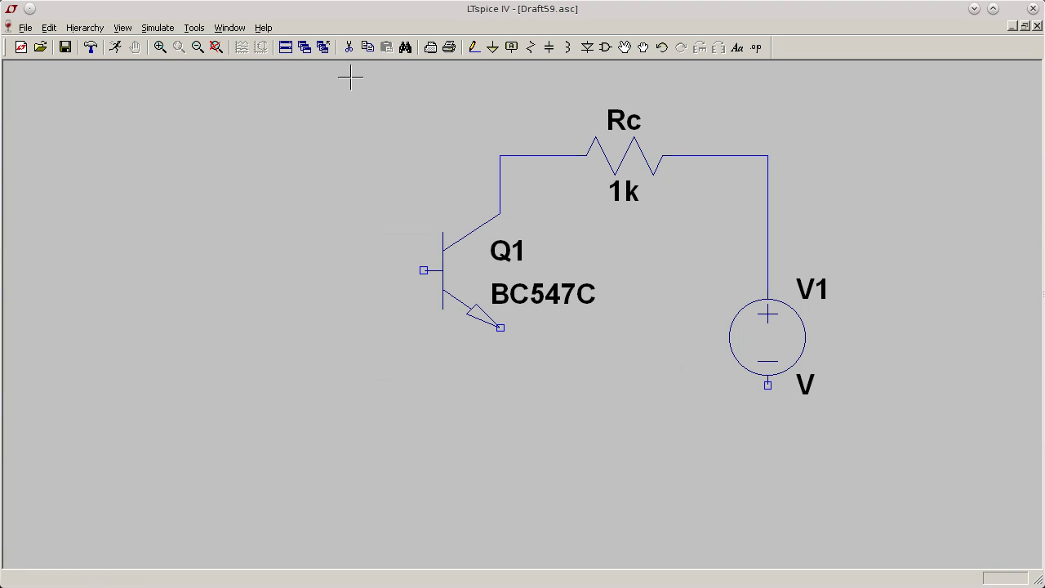
- Place two ground symbols, one below the transistor's emitter and one below the voltage source
left_click(493, 47)
left_click(501, 462)
left_click(768, 462)
key("Escape")
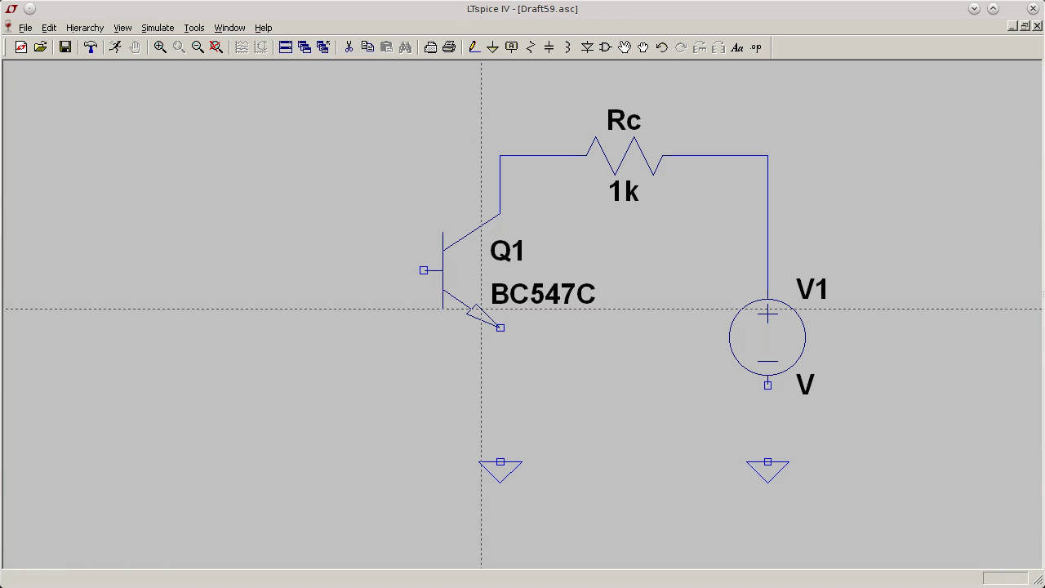
- Wire the transistor's emitter and the voltage source's negative terminal to the ground symbols below them
left_click(501, 462)
left_click(501, 328)
left_click(768, 462)
key("Escape")
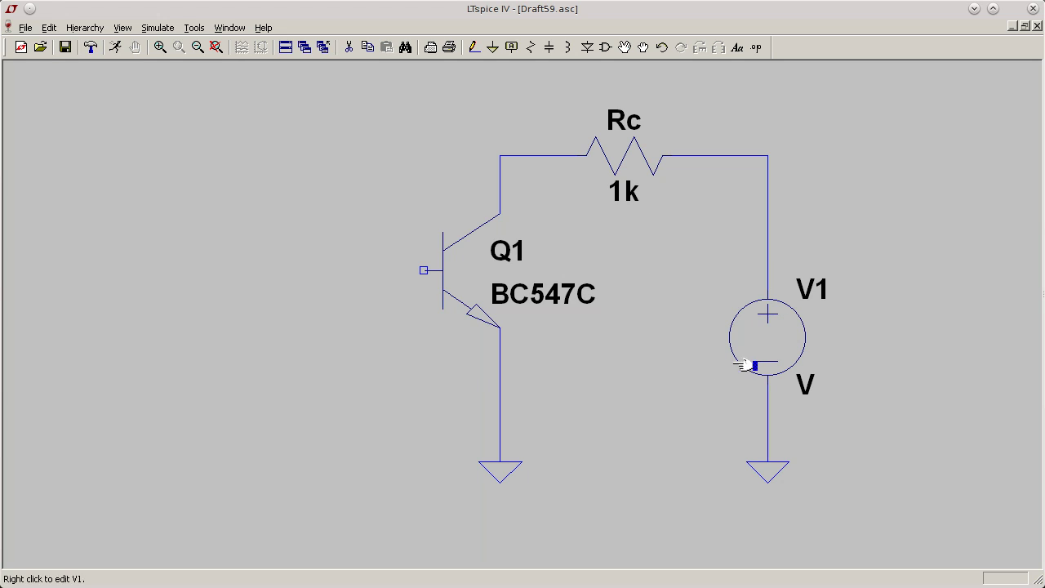
- Make V1 a PULSE source with initial voltage 0, on voltage 10, delay 0, rise time 1, fall time 0, on time 0 and period 1
right_click(783, 340)
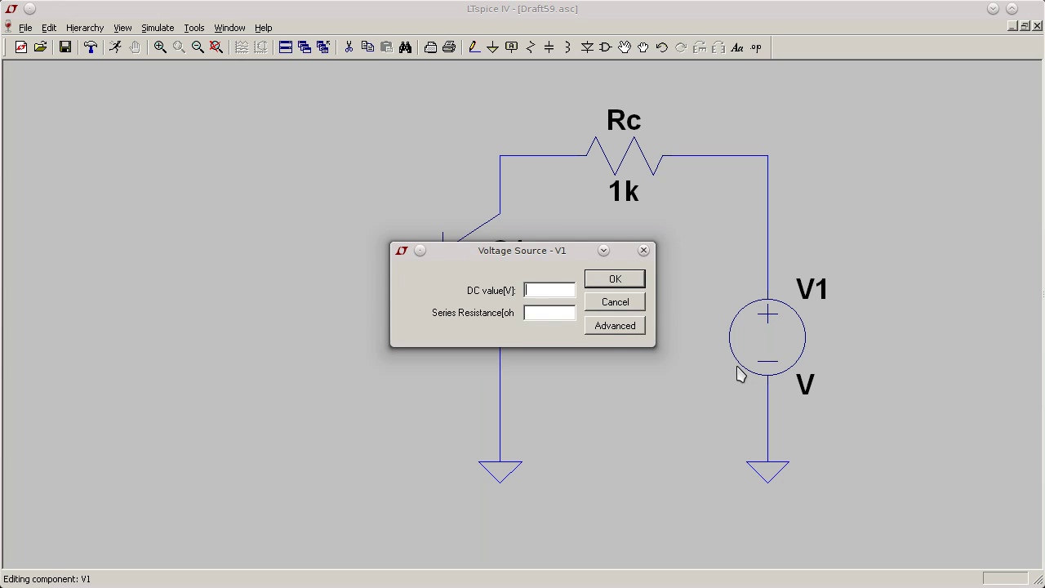
left_click(612, 326)
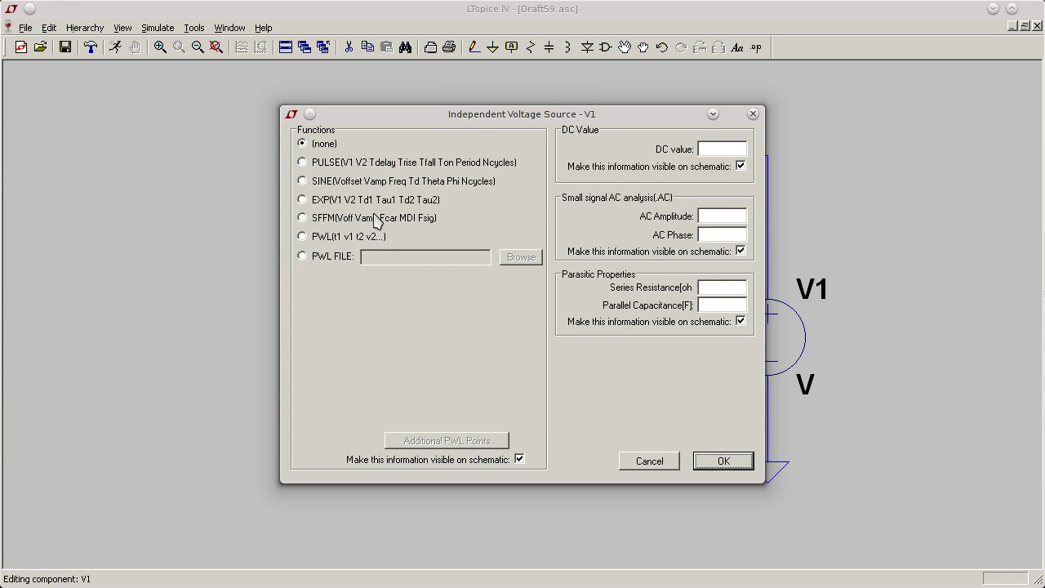
left_click(308, 162)
left_click(496, 298)
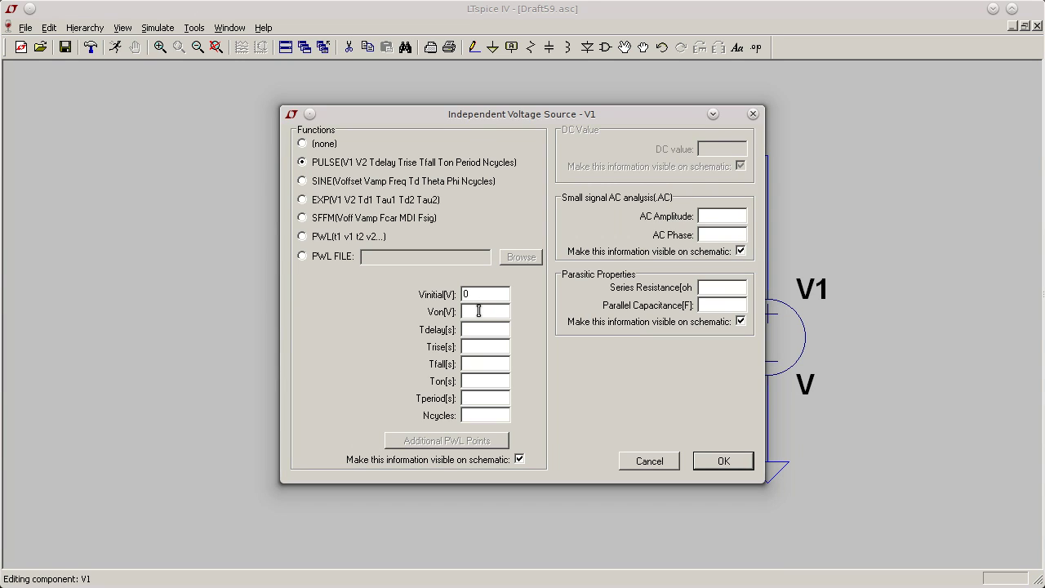
type("1")
left_click(474, 364)
left_click(727, 461)
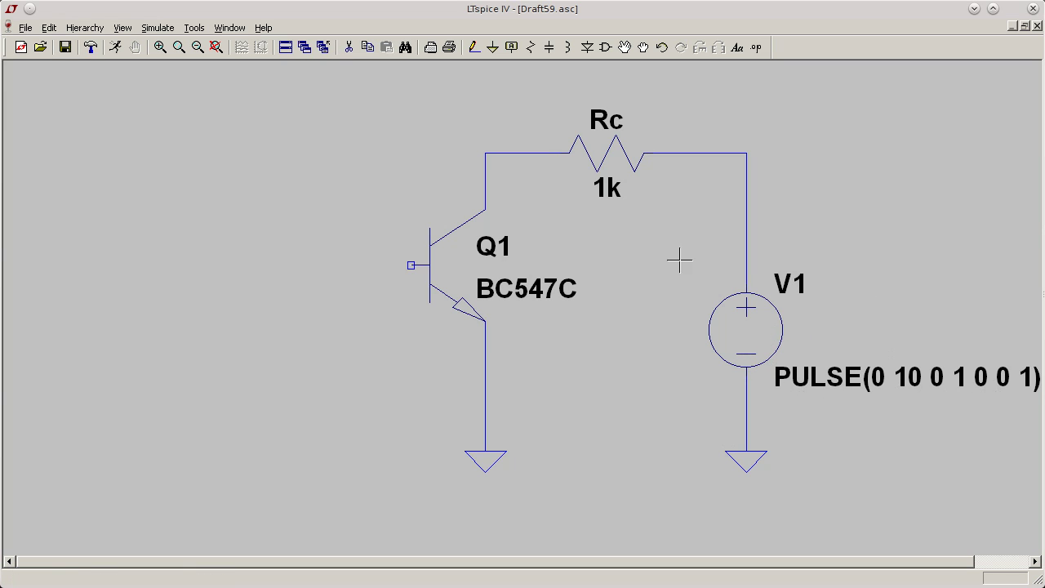
- Run a transient simulation with a stop time of 1 second
left_click(116, 51)
left_click(579, 219)
type("1")
left_click(542, 430)
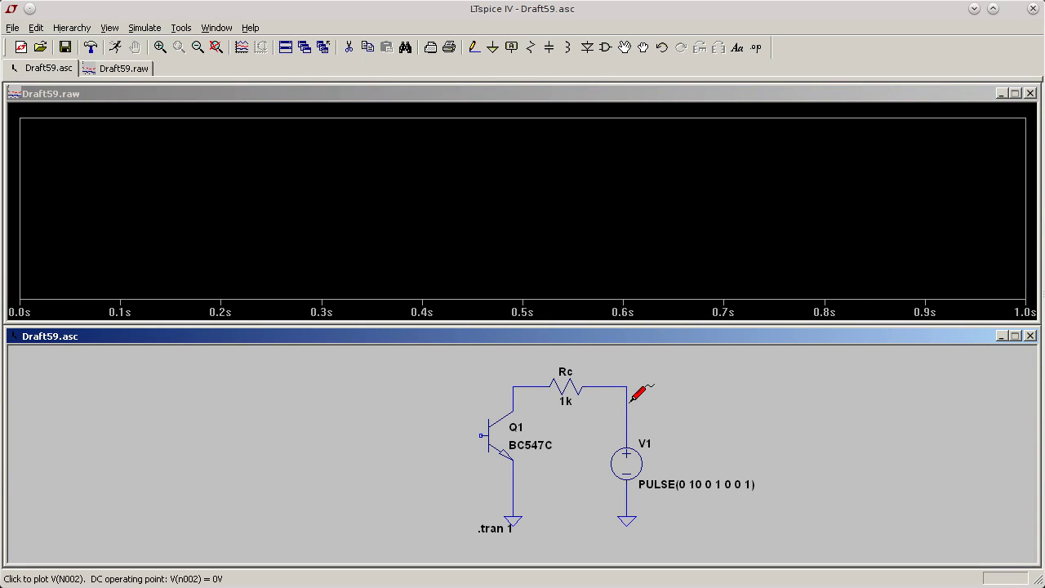
- Plot the voltage at V1's positive node, and close the waveform window to return to the maximized schematic
left_click(627, 396)
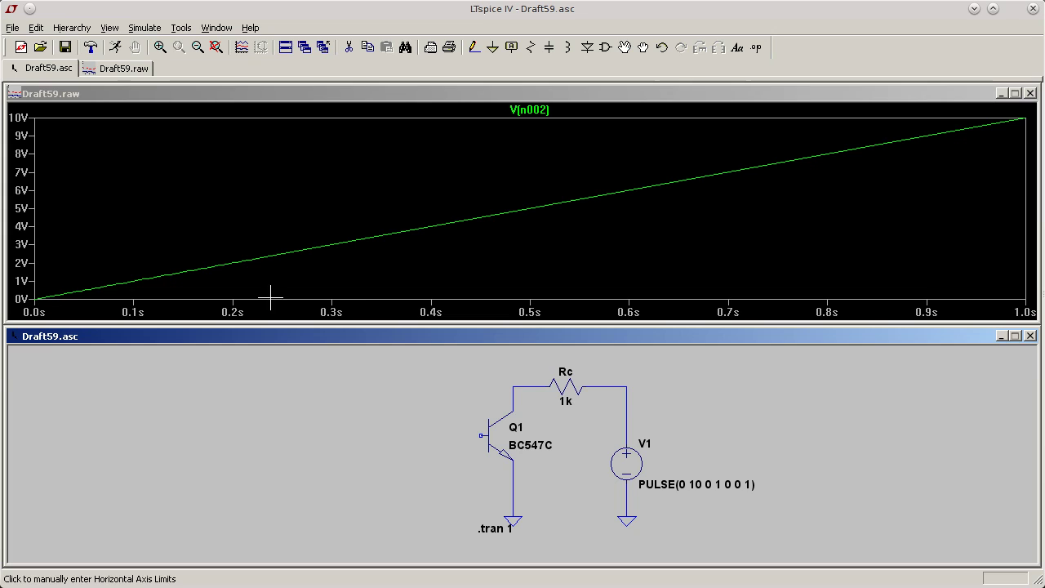
left_click(1031, 93)
double_click(936, 307)
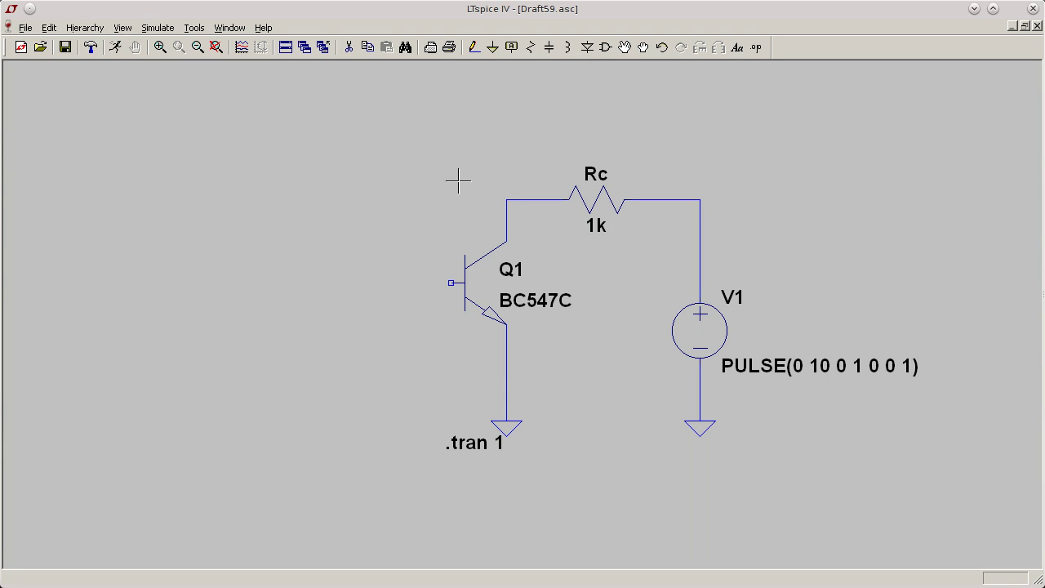
- Place a current source, rotated so its arrow points up, below and to the left of the transistor's base
left_click(605, 48)
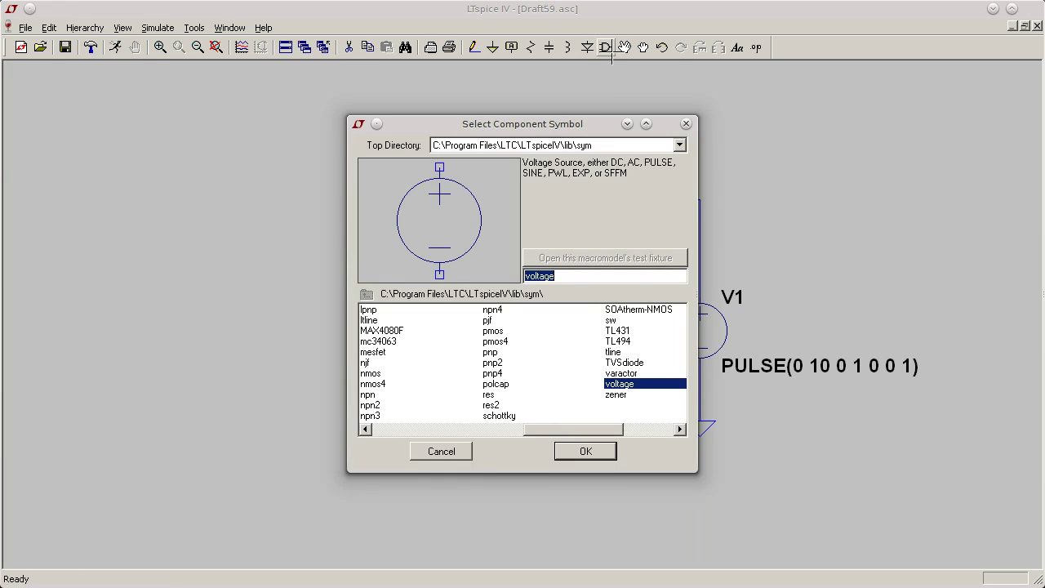
type("cur")
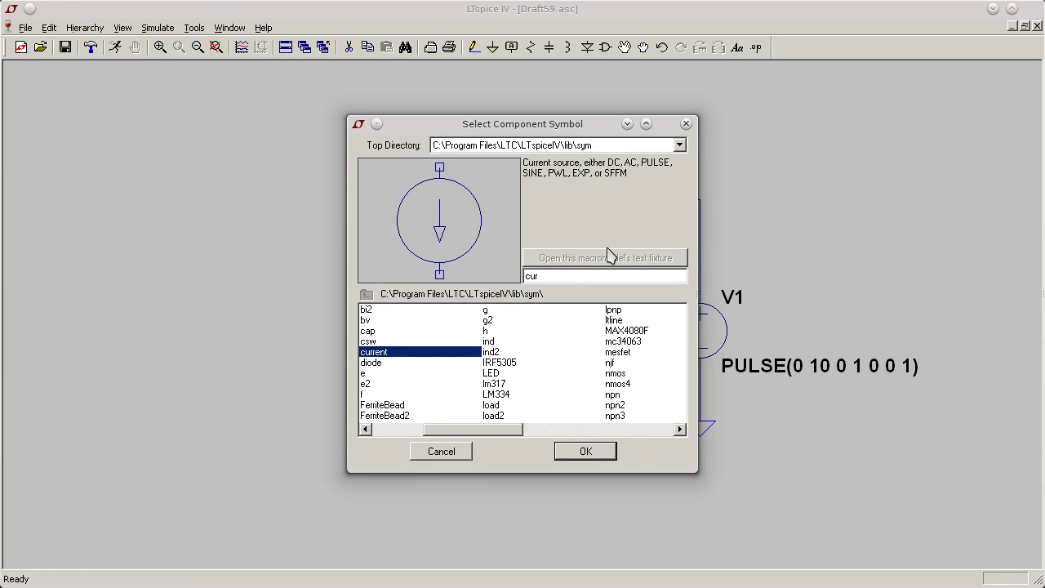
left_click(586, 452)
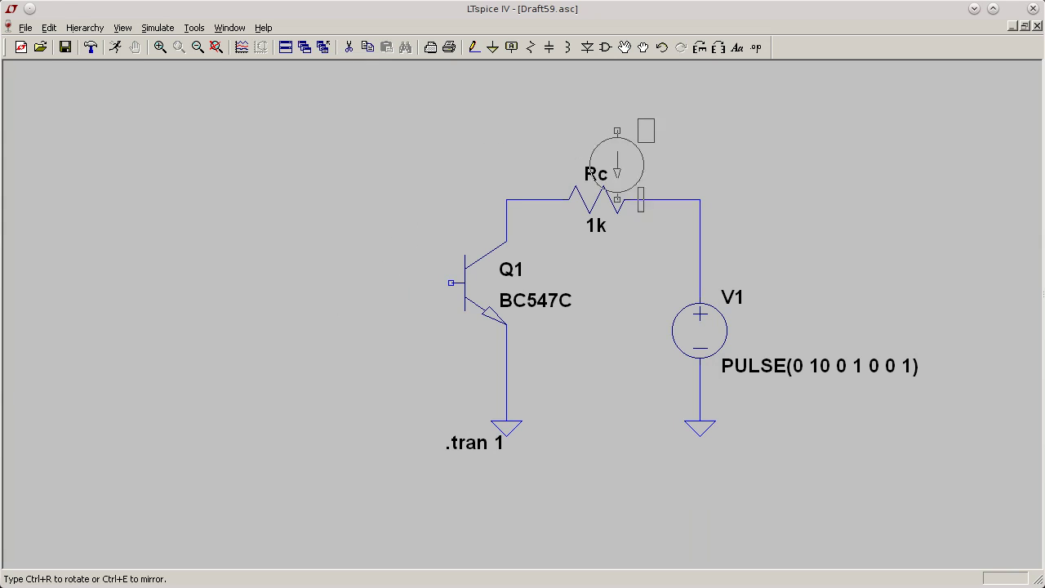
left_click(699, 47)
left_click(700, 47)
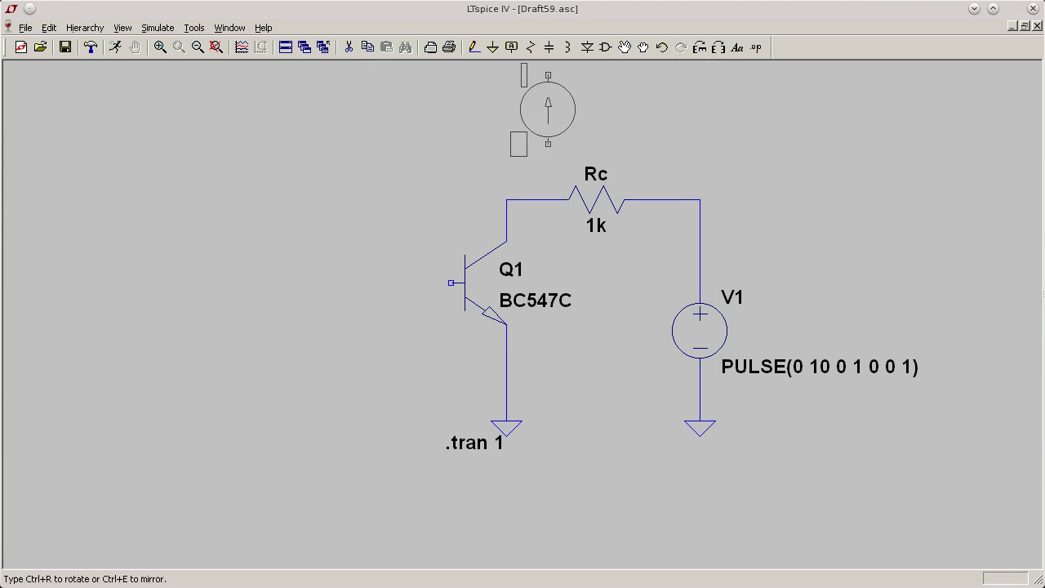
left_click(353, 343)
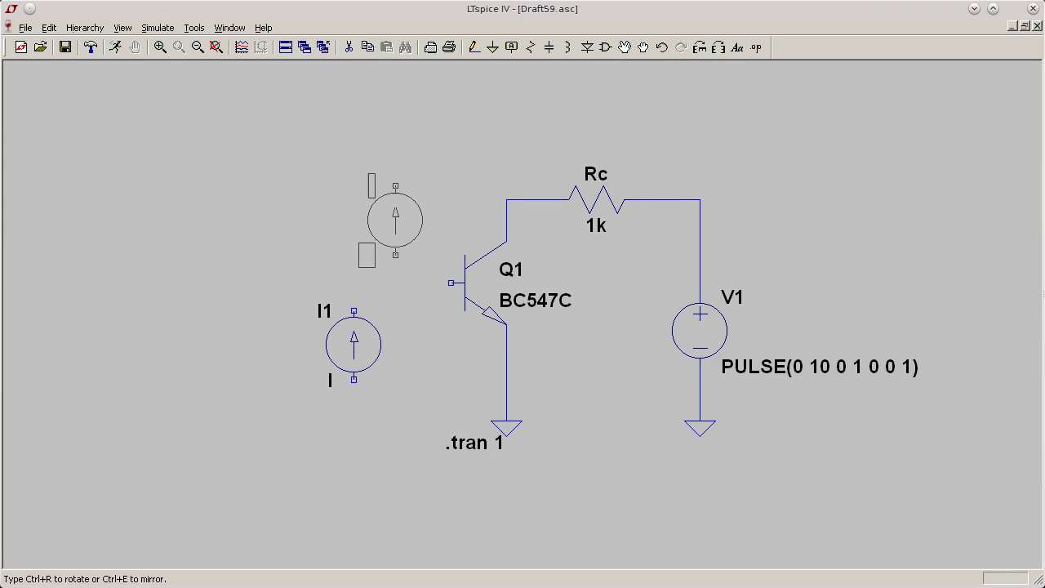
key("Escape")
- Wire the current source's upper terminal to the transistor's base
left_click(473, 47)
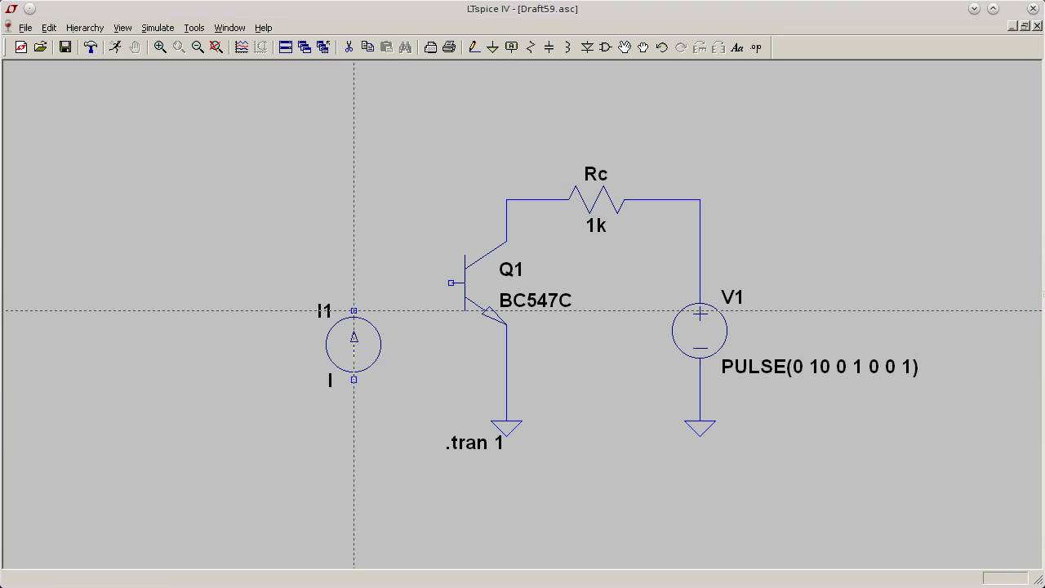
left_click(354, 283)
left_click(454, 283)
- Place a ground symbol below the current source and wire it to the source's lower terminal
left_click(492, 46)
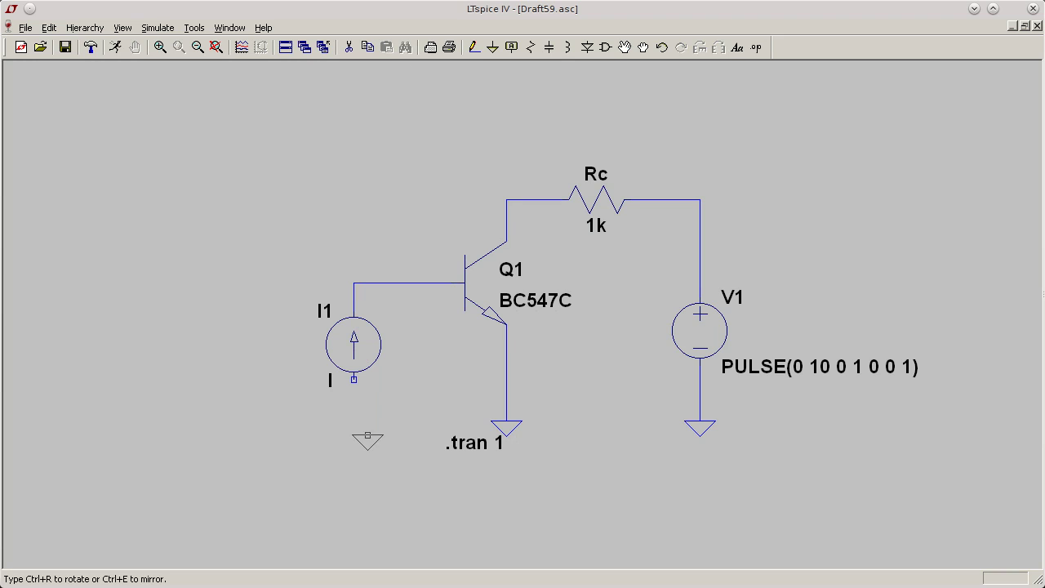
left_click(354, 435)
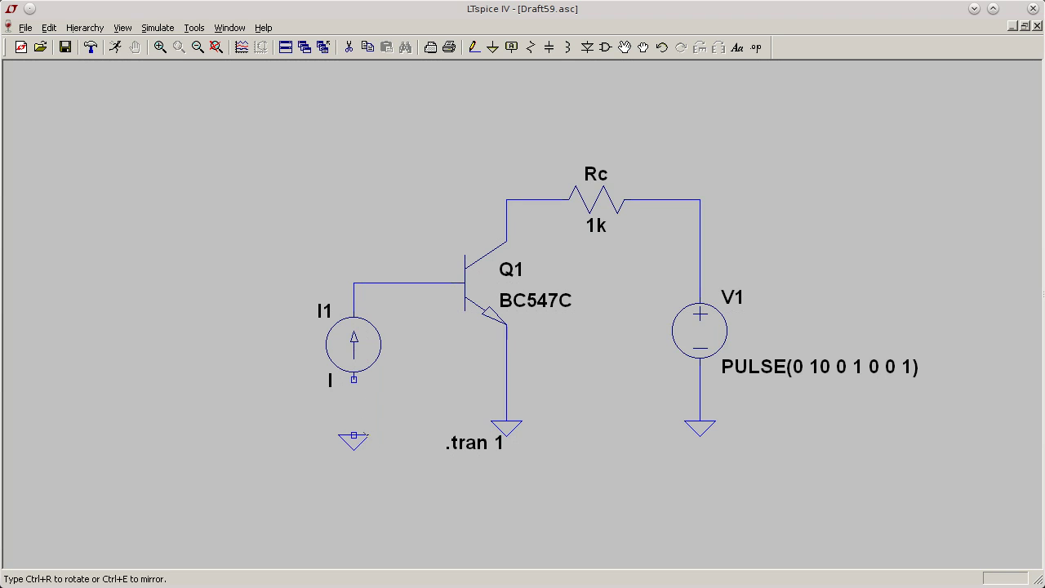
left_click(475, 48)
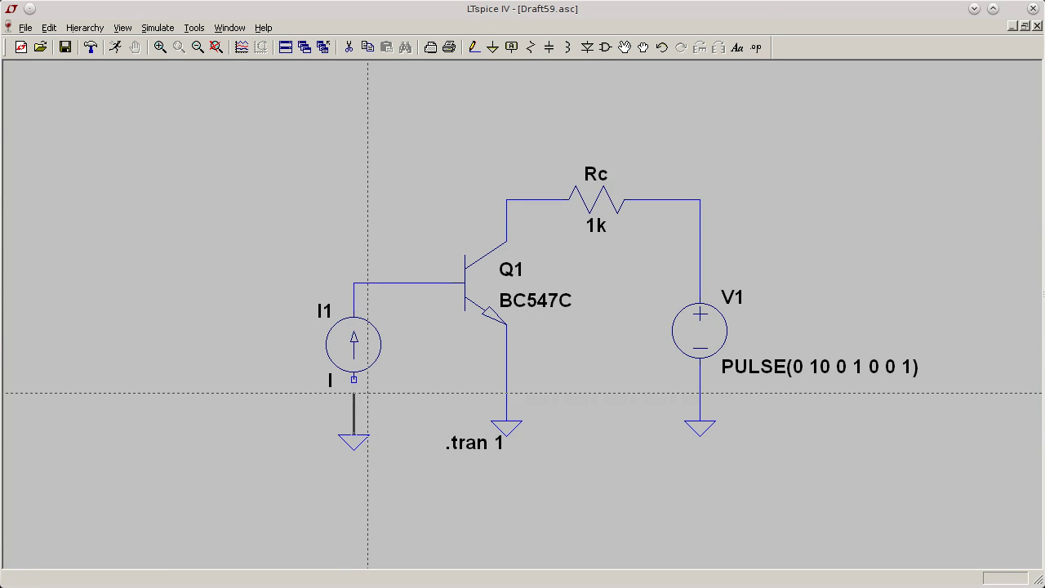
right_click(354, 379)
right_click(202, 297)
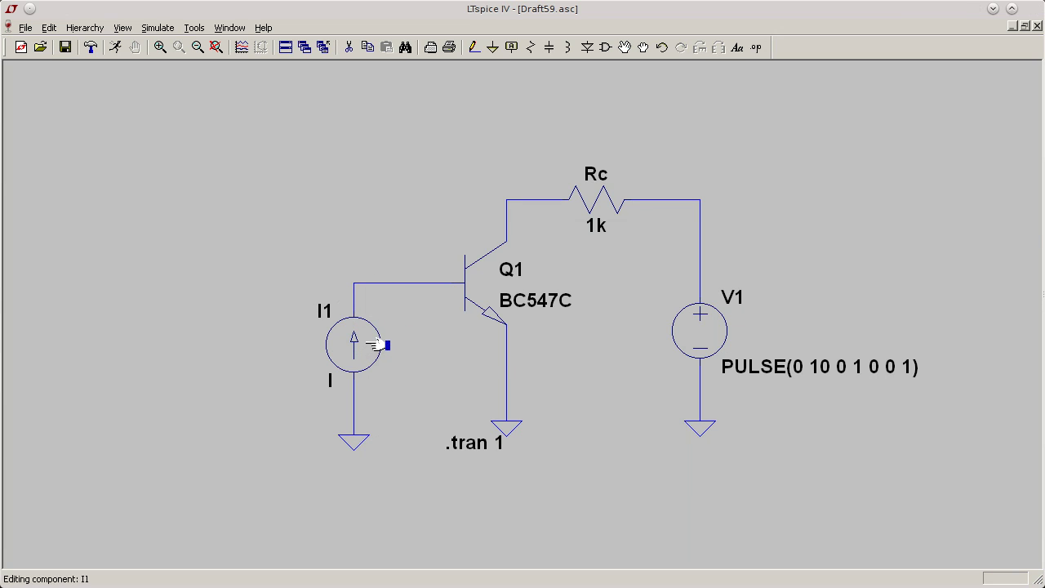
- Set I1's DC value to {Ic} and place the SPICE directive ".step param Ic 2u 20u 2u" above and left of the current source
right_click(378, 344)
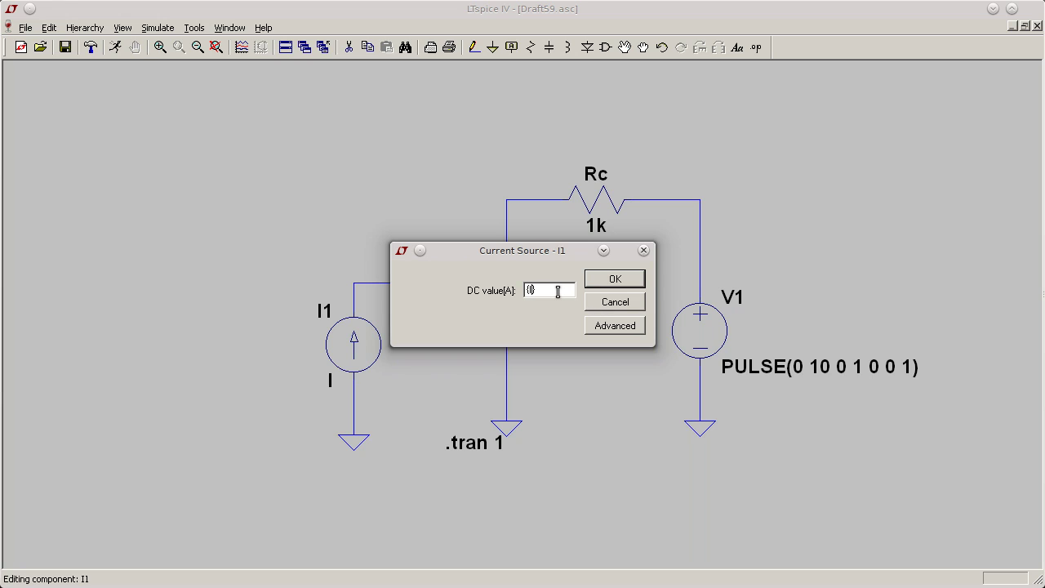
left_click(603, 283)
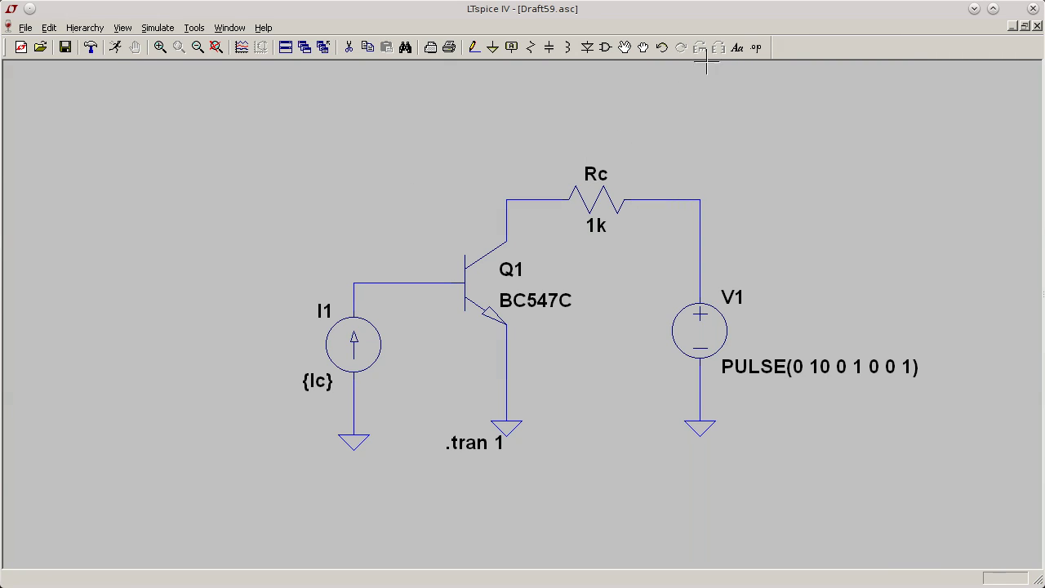
left_click(756, 47)
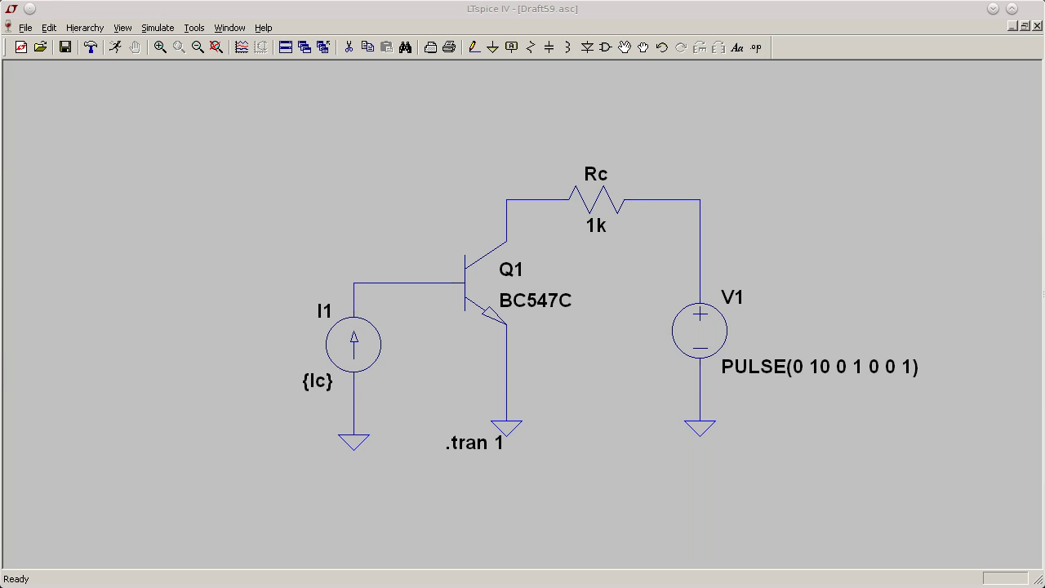
left_click_drag(401, 111, 415, 123)
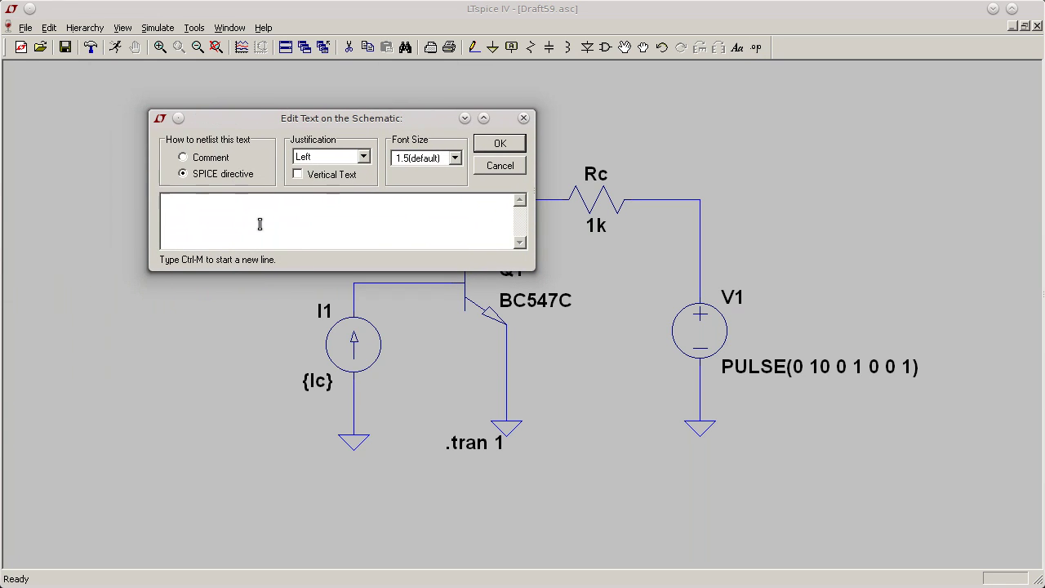
type(".step param I")
type("2")
left_click(512, 141)
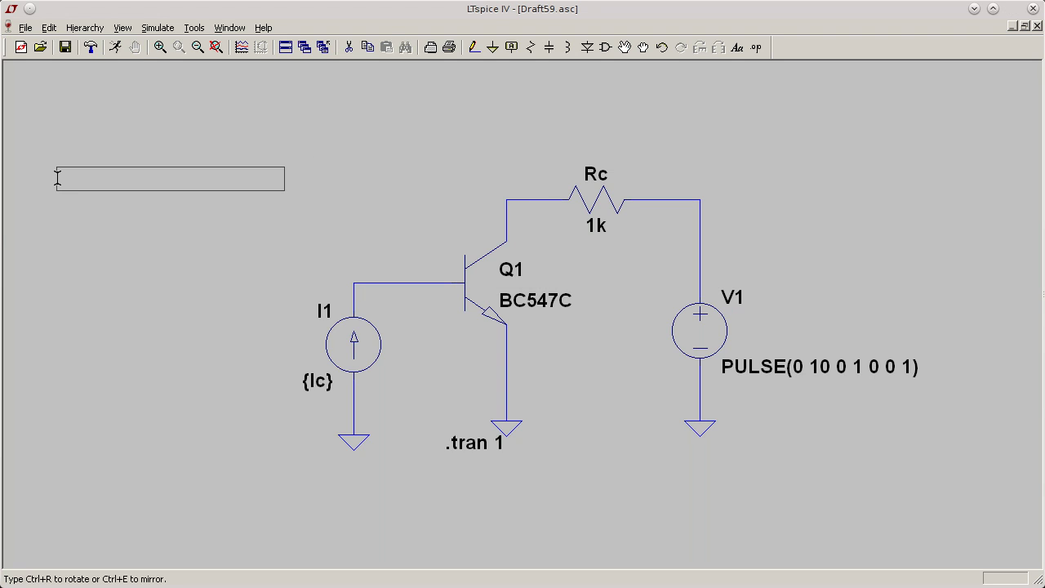
left_click(52, 180)
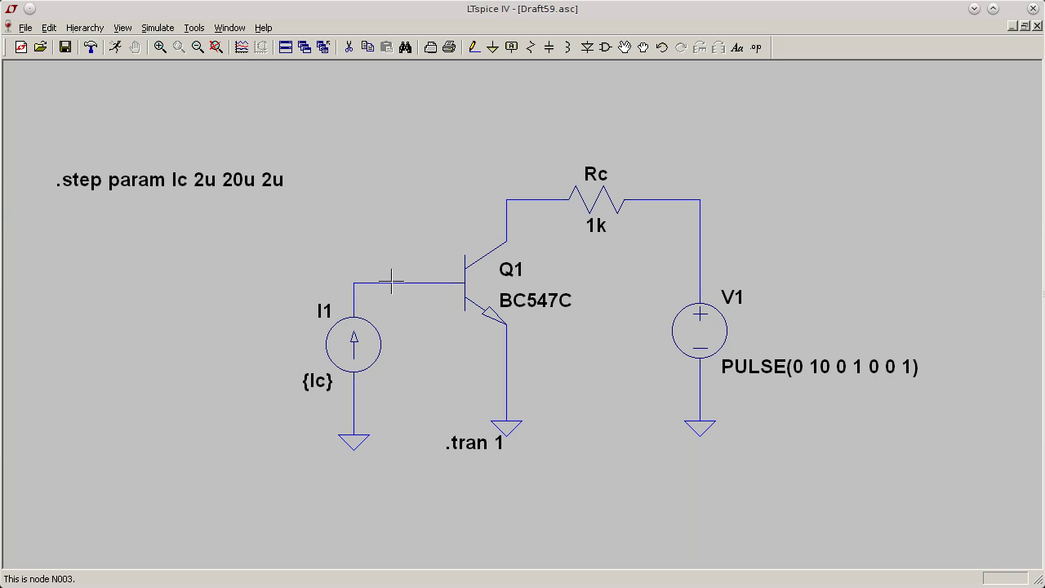
- Label the net at the transistor's collector as CE
right_click(505, 198)
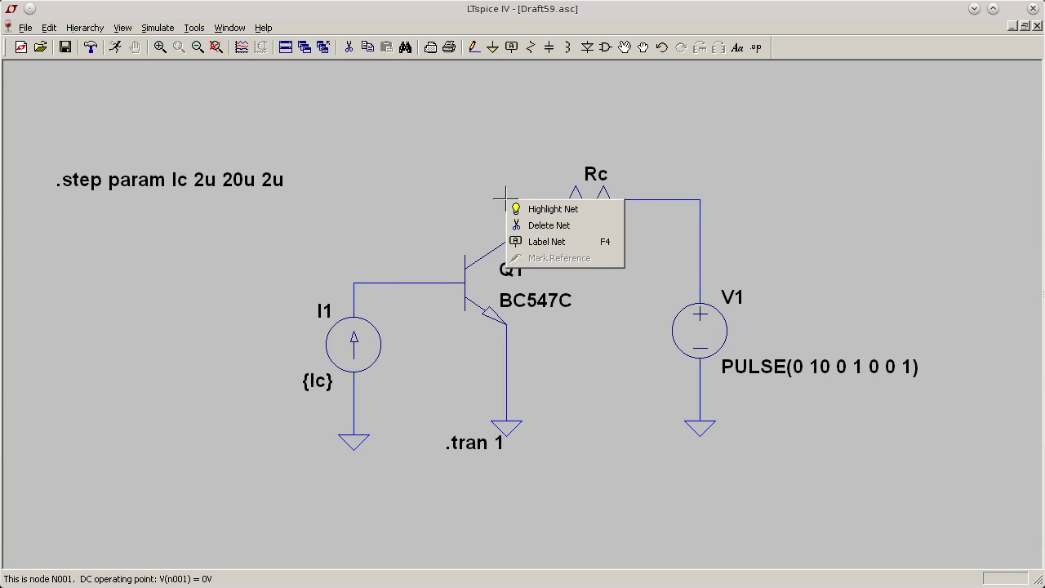
left_click(546, 242)
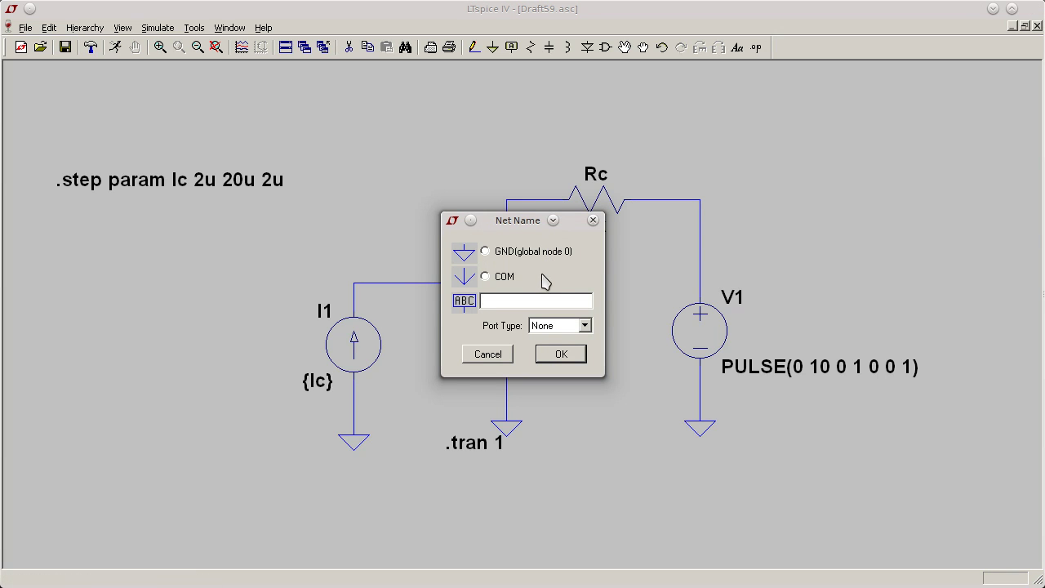
left_click(561, 354)
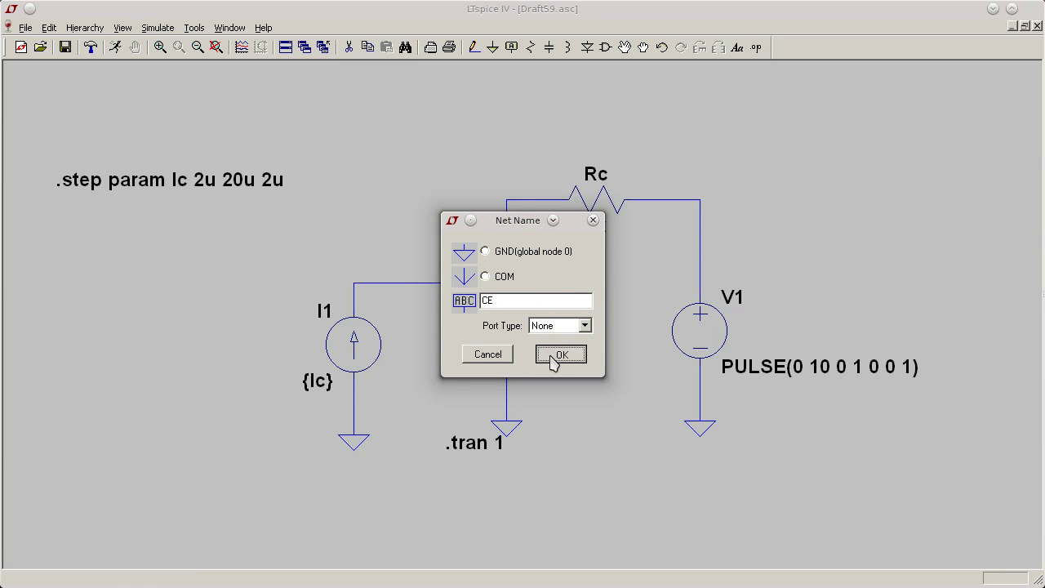
left_click(506, 199)
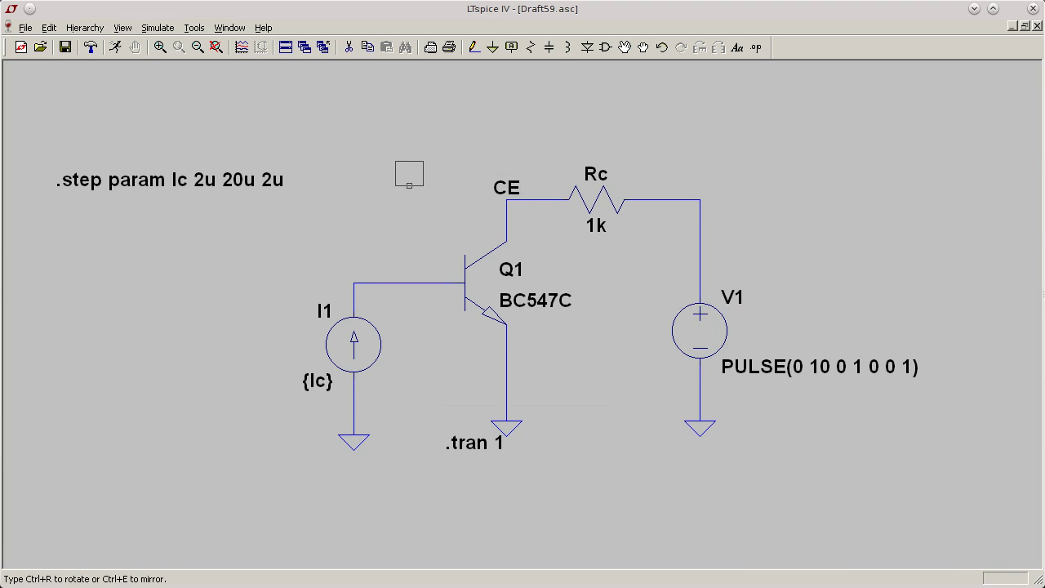
key("Escape")
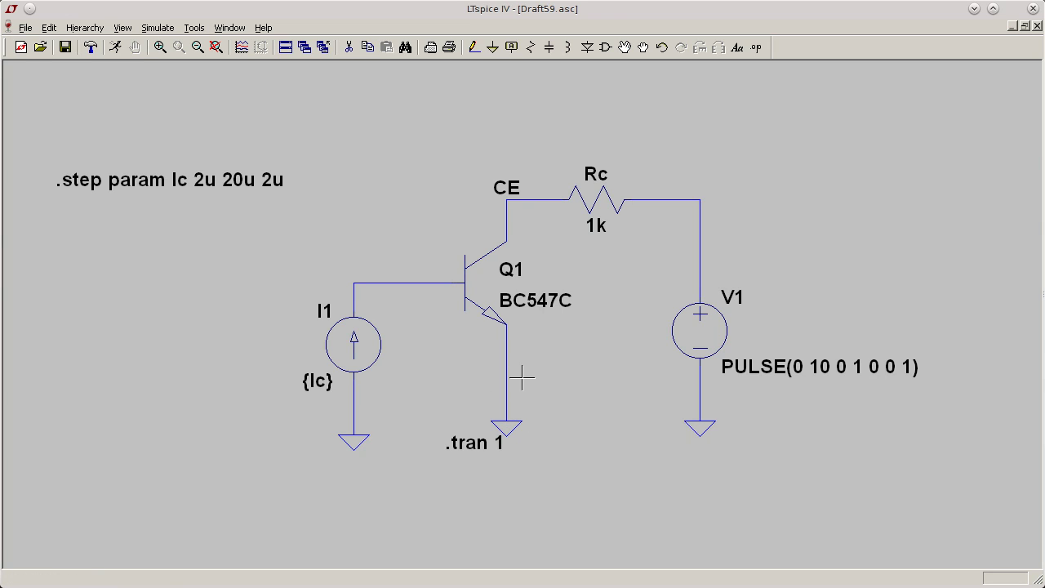
- Run the stepped simulation and plot the currents of Q1's collector and I1, keeping only the collector current
left_click(116, 49)
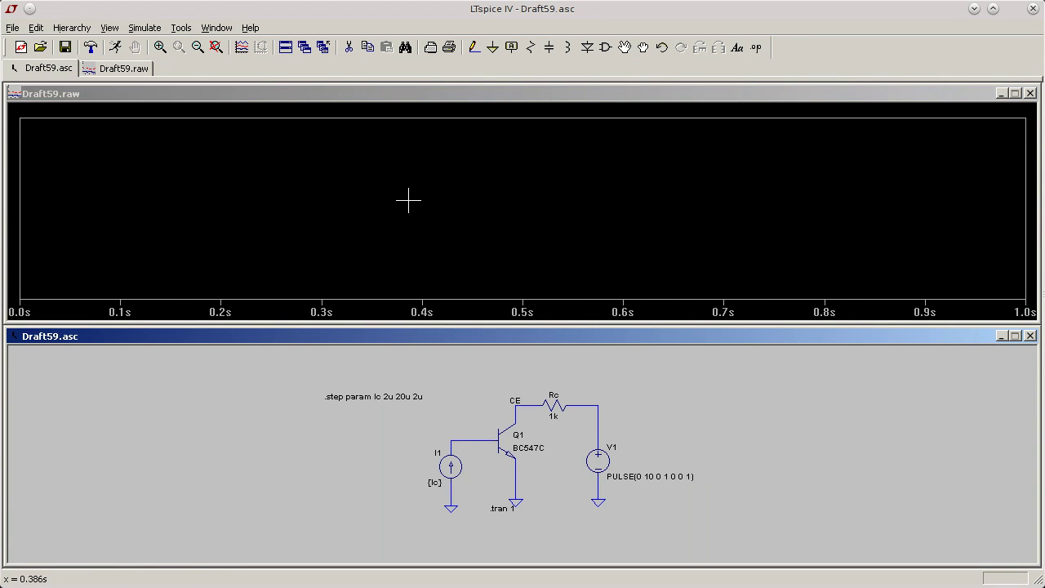
left_click(516, 419)
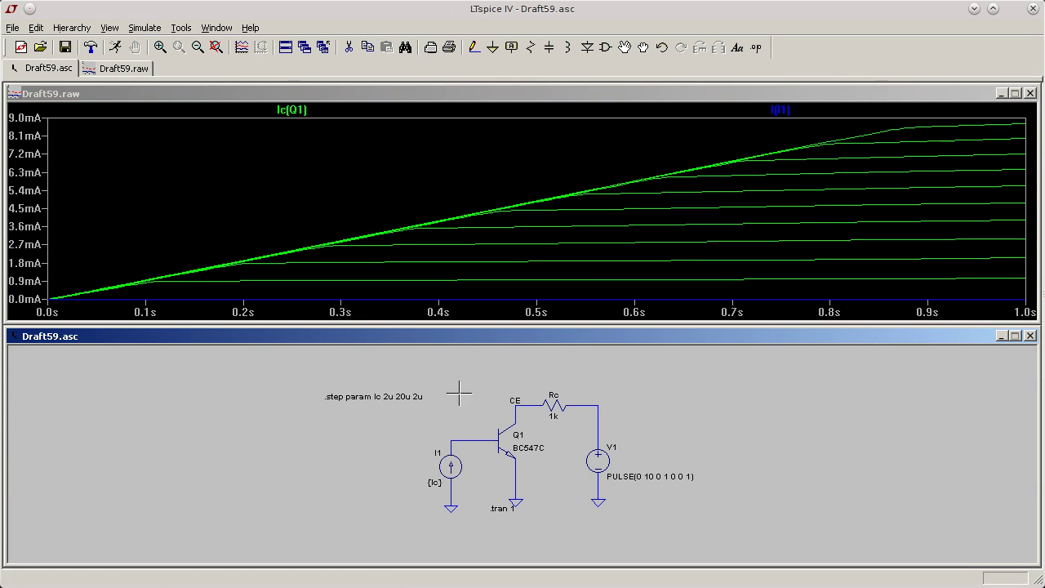
left_click(453, 466)
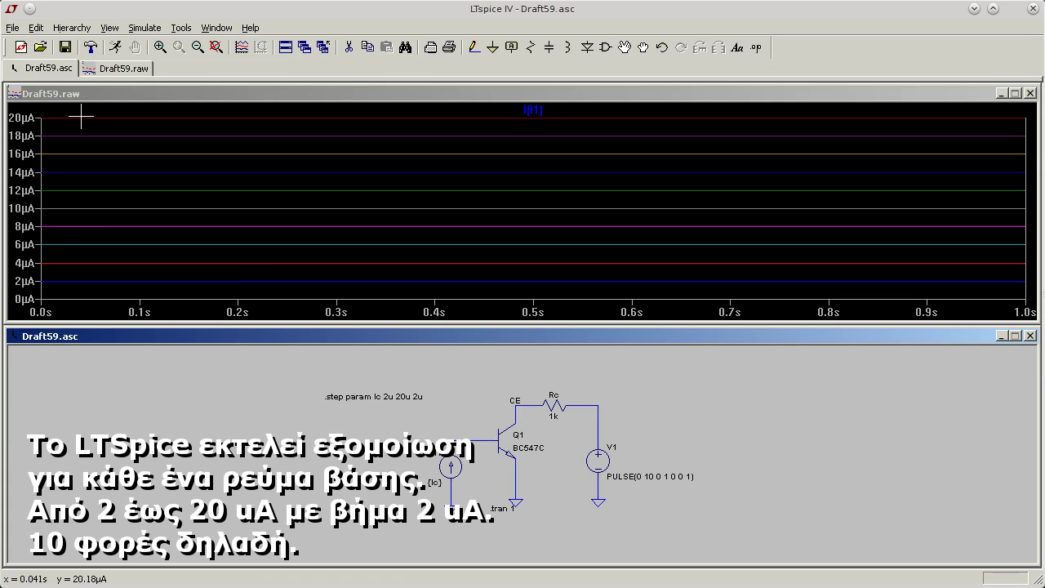
left_click(523, 413)
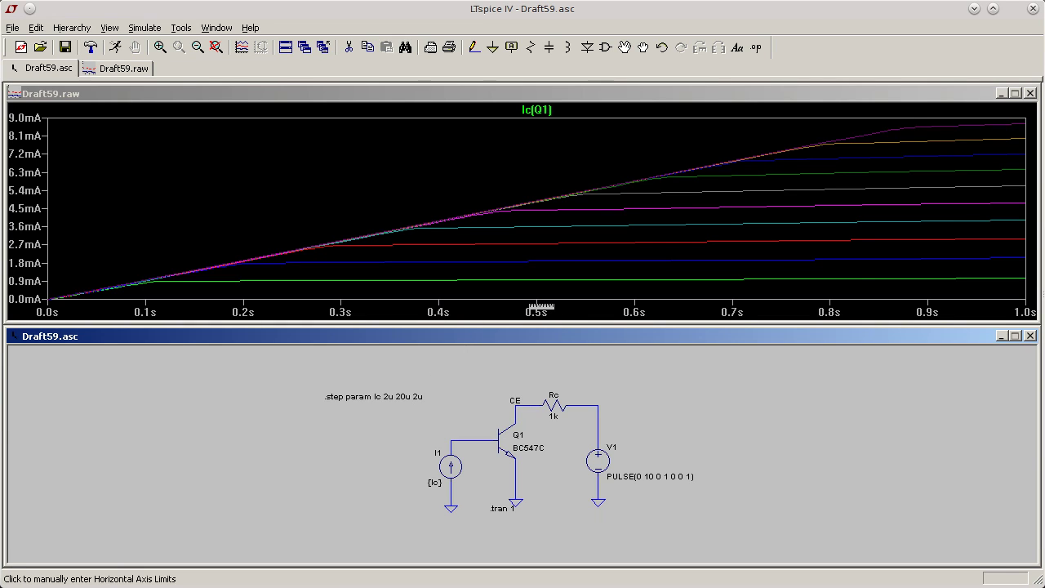
- Change the quantity plotted on the waveform's horizontal axis to V(CE)
left_click(538, 308)
left_click(538, 310)
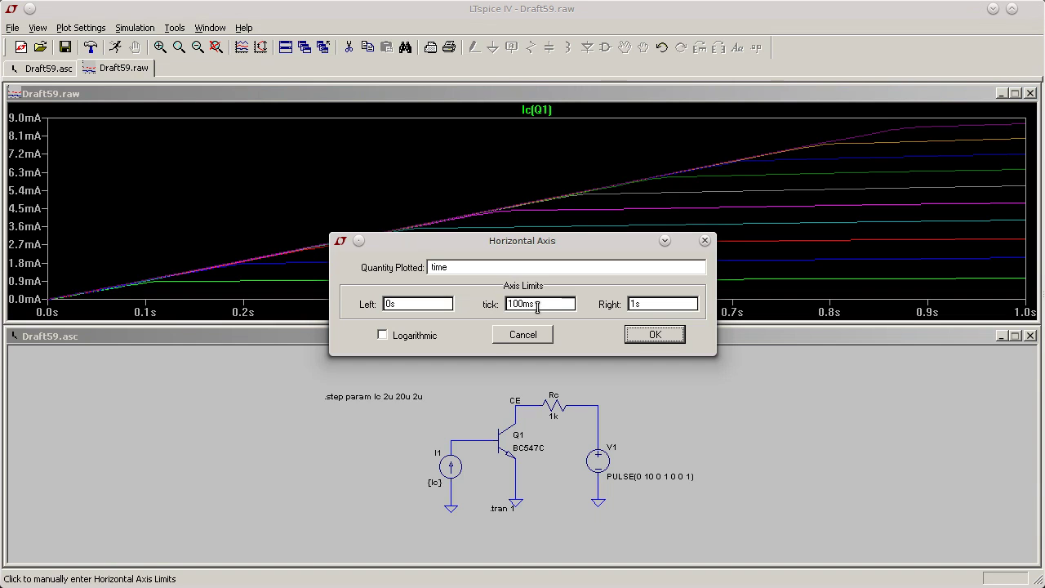
left_click_drag(510, 245, 512, 260)
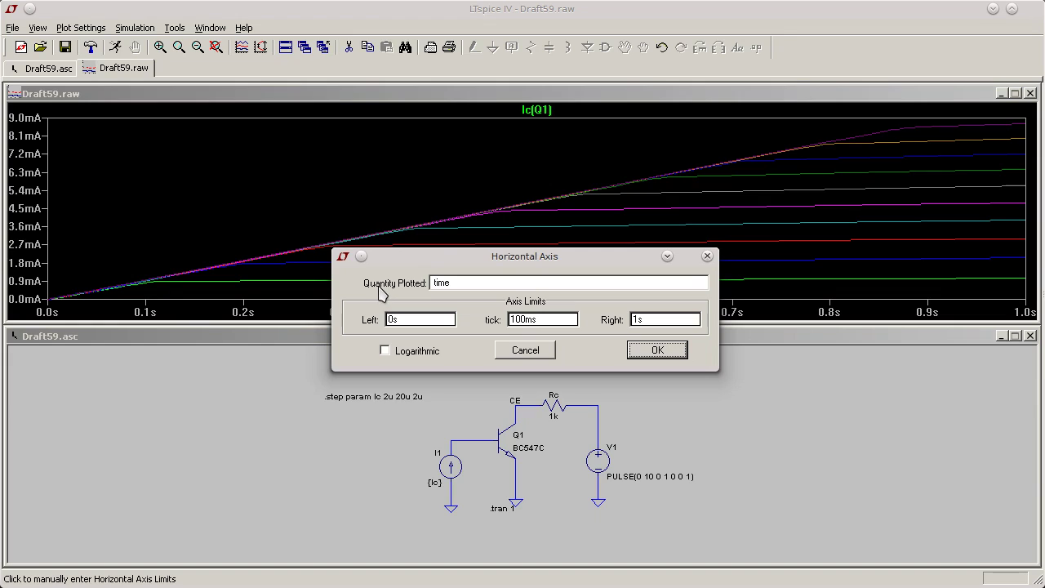
left_click_drag(470, 283, 405, 280)
double_click(488, 281)
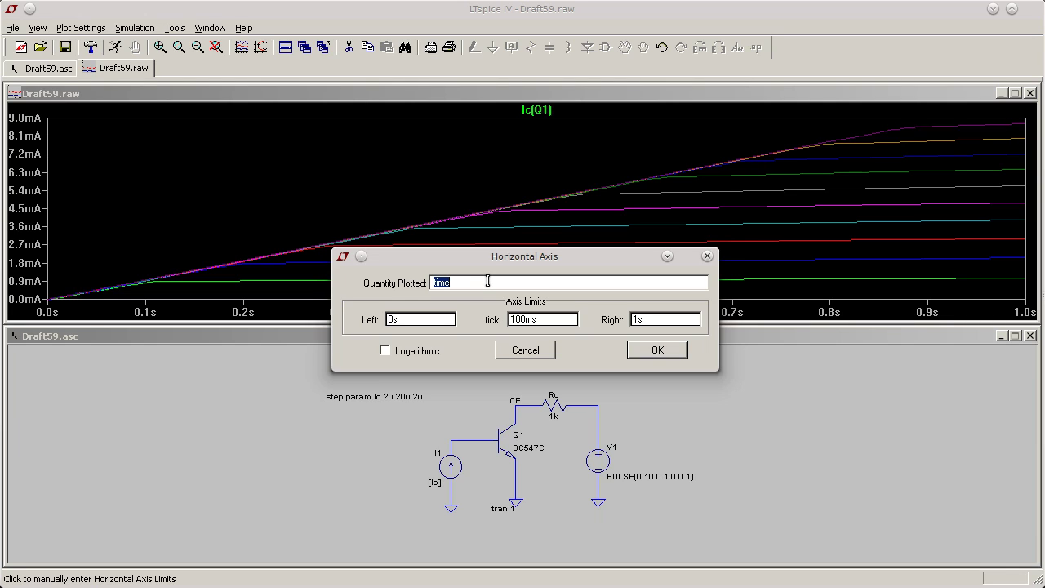
type("V(CE")
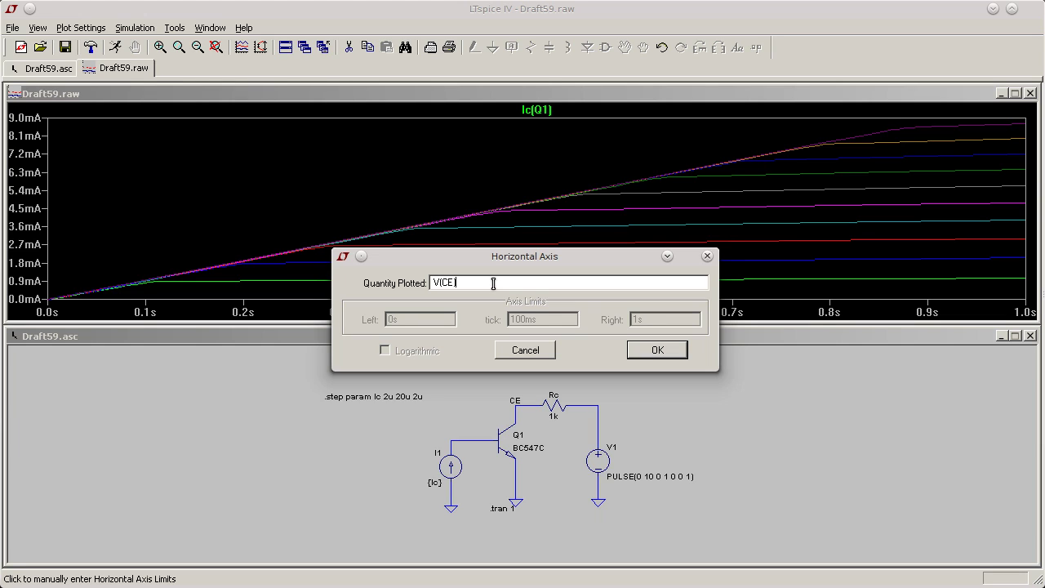
left_click(669, 350)
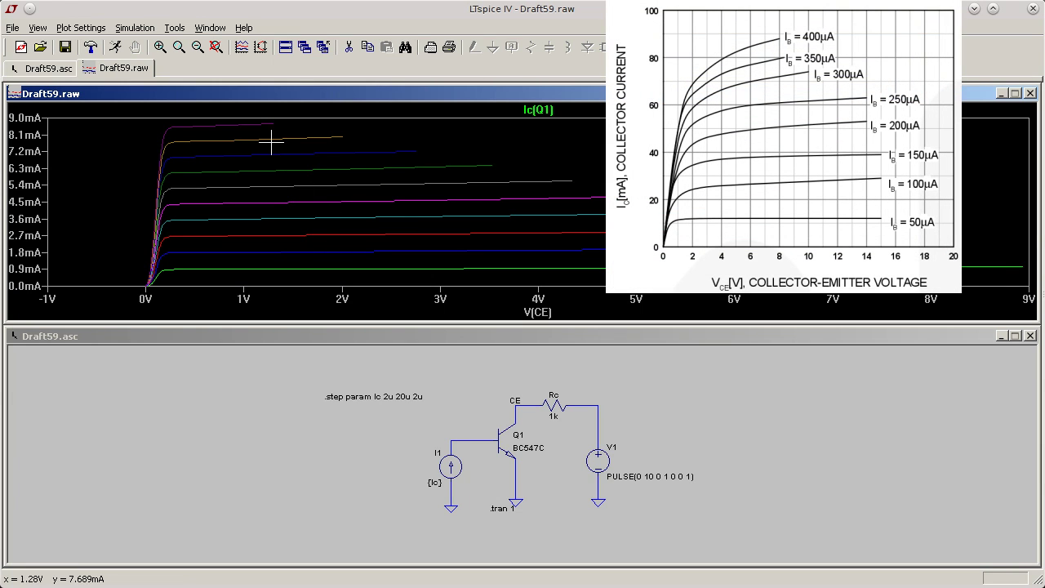
- Set the lower limit of the V(CE) horizontal axis to 0
left_click(356, 289)
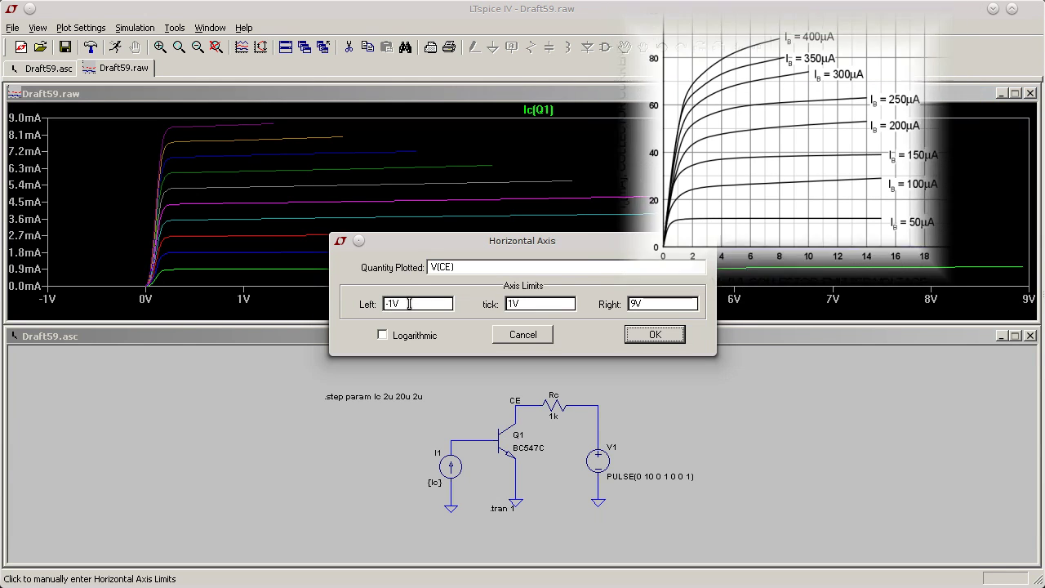
left_click_drag(410, 304, 321, 311)
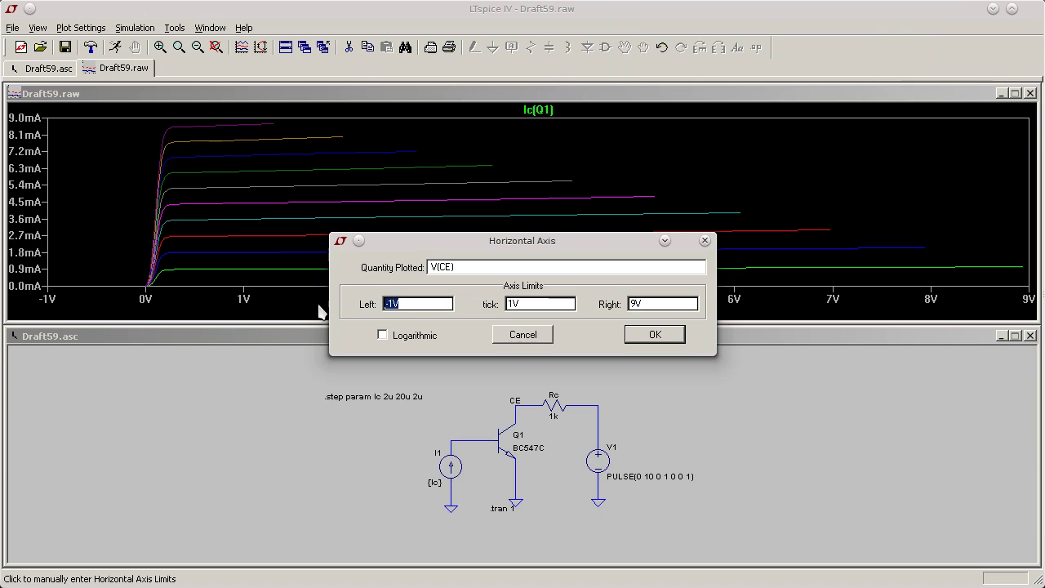
type("0")
left_click(654, 335)
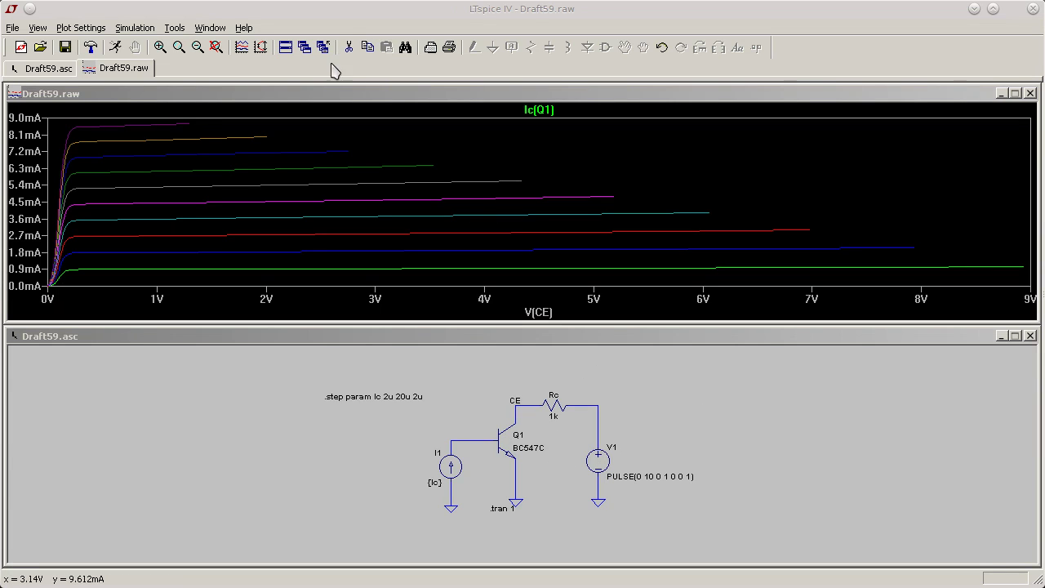
- Delete the BC547C transistor from the schematic
left_click(356, 36)
left_click(478, 359)
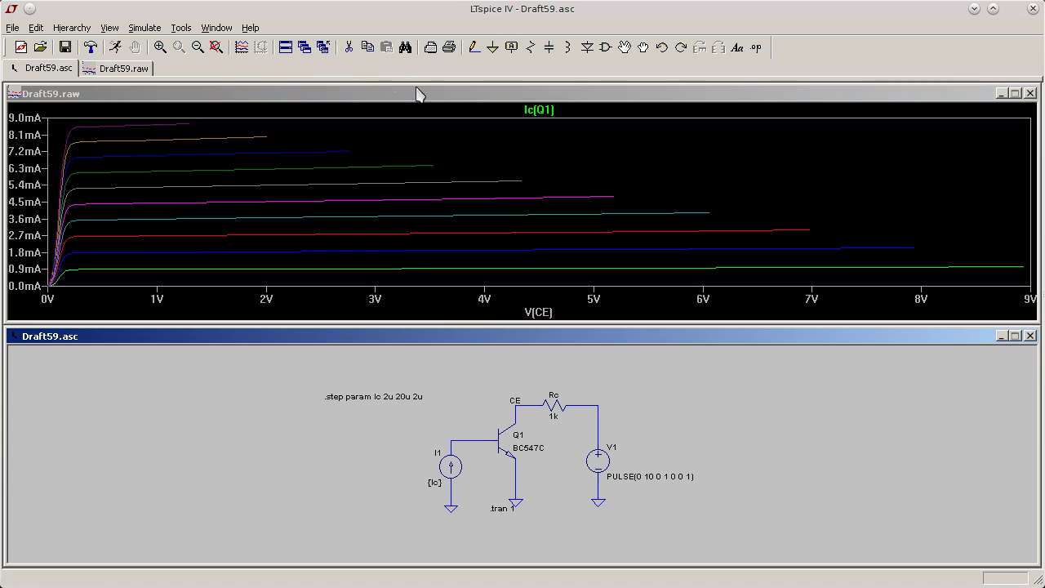
left_click(506, 445)
- Place a pnp transistor in the vacated spot, flipped so its emitter faces the CE net and its base meets the current source wire
left_click(606, 47)
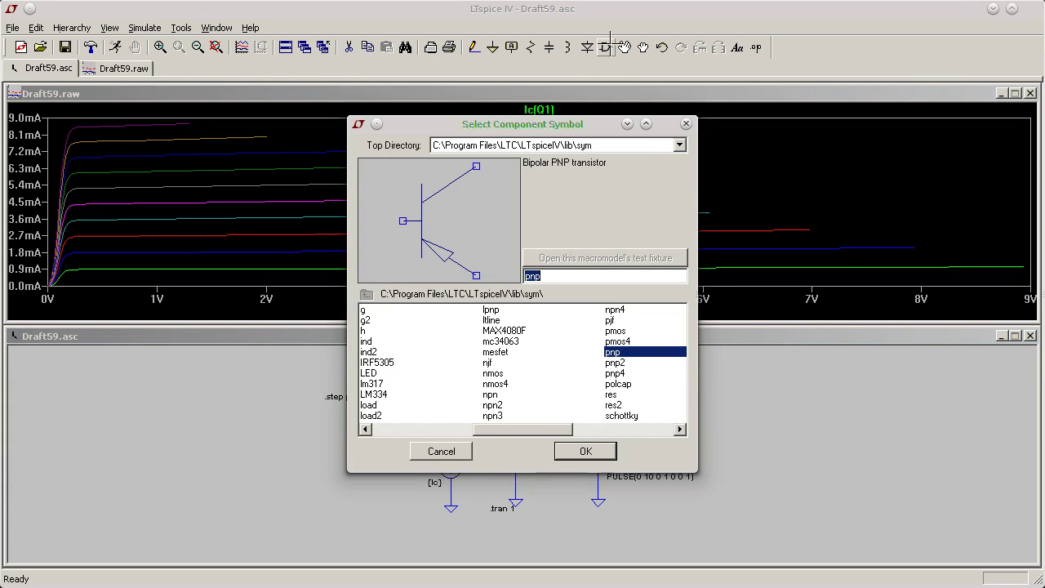
left_click(564, 275)
type("pnp")
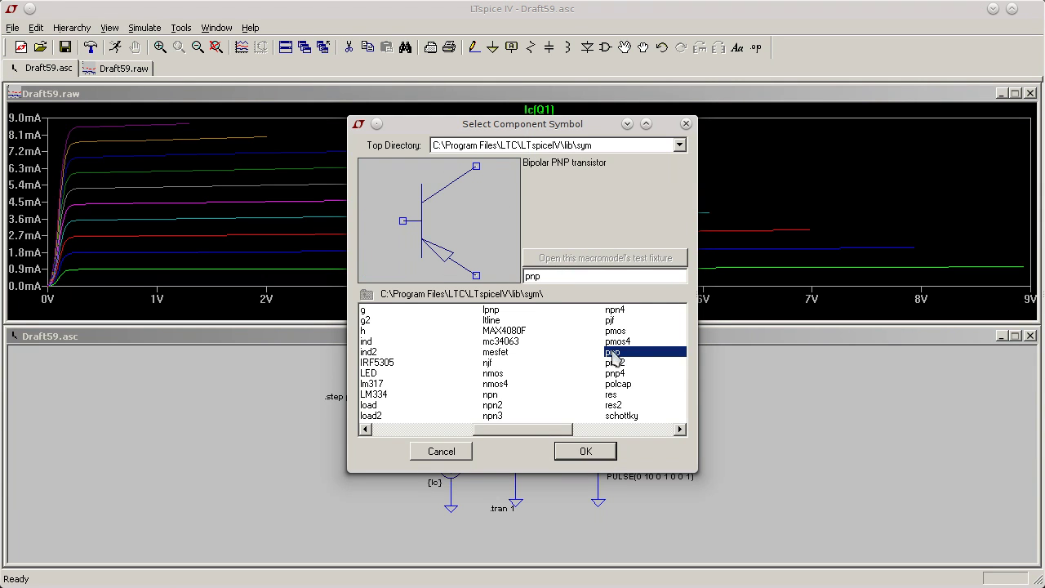
left_click(609, 451)
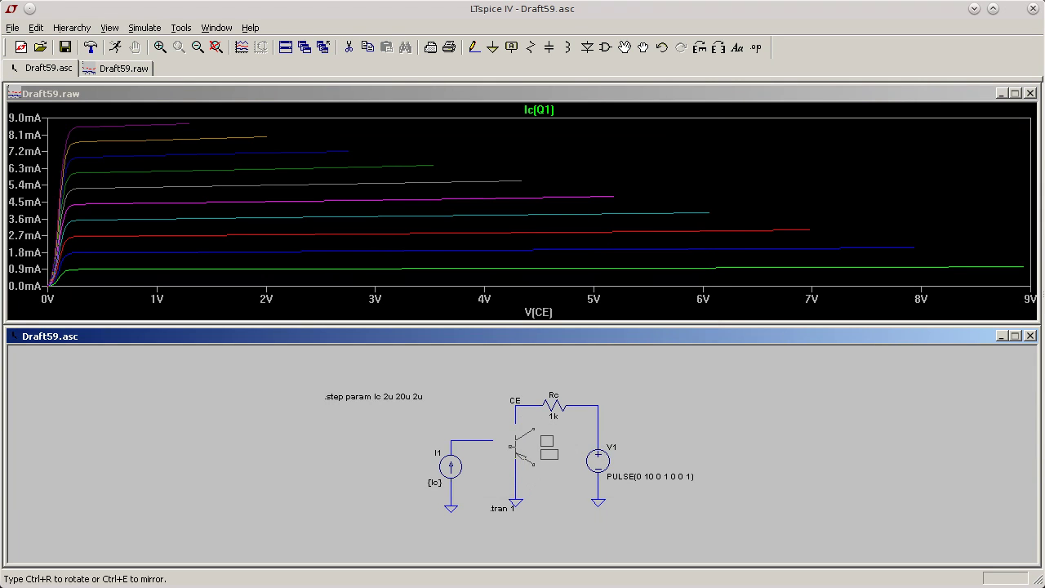
left_click(718, 49)
left_click(506, 441)
right_click(539, 441)
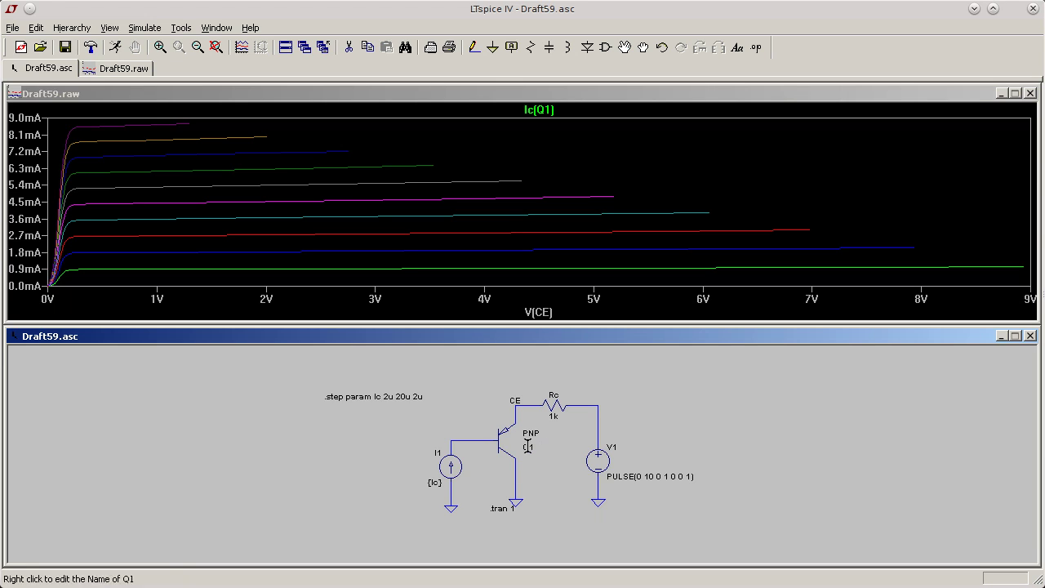
- Turn current source I1 by 180 degrees in place so its arrow points down toward ground
left_click(451, 466)
key("ctrl+r")
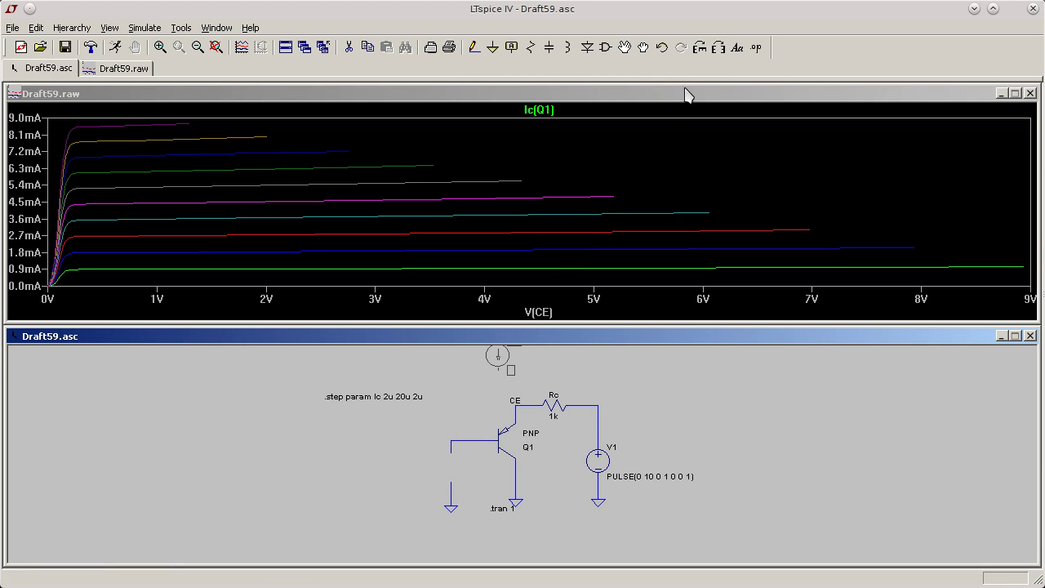
key("ctrl+r")
left_click(451, 466)
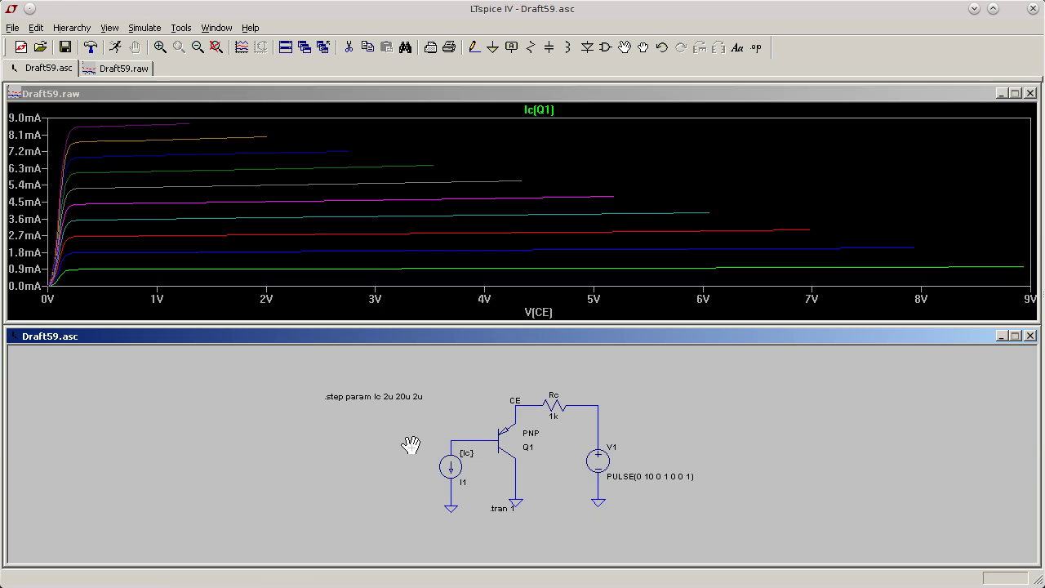
- Assign the Philips BC557C model to the PNP transistor Q1
right_click(511, 439)
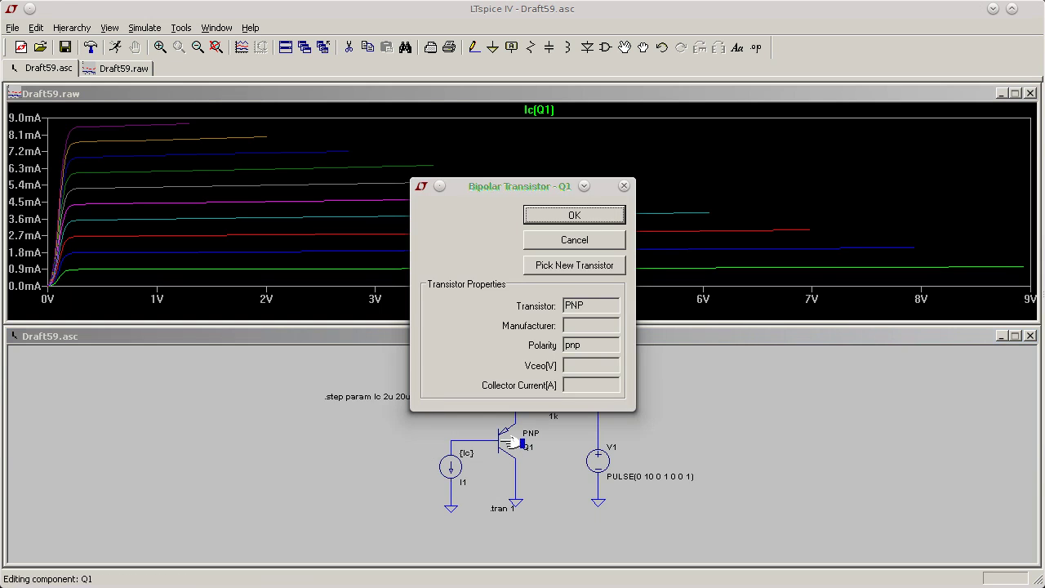
left_click(597, 273)
scroll(167, 241, "down", 2)
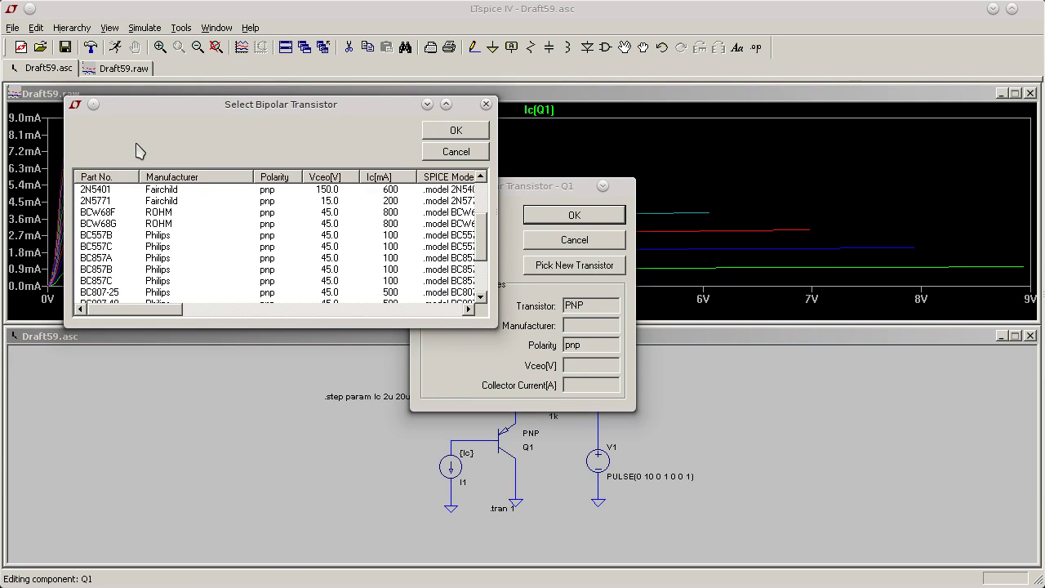
left_click(115, 247)
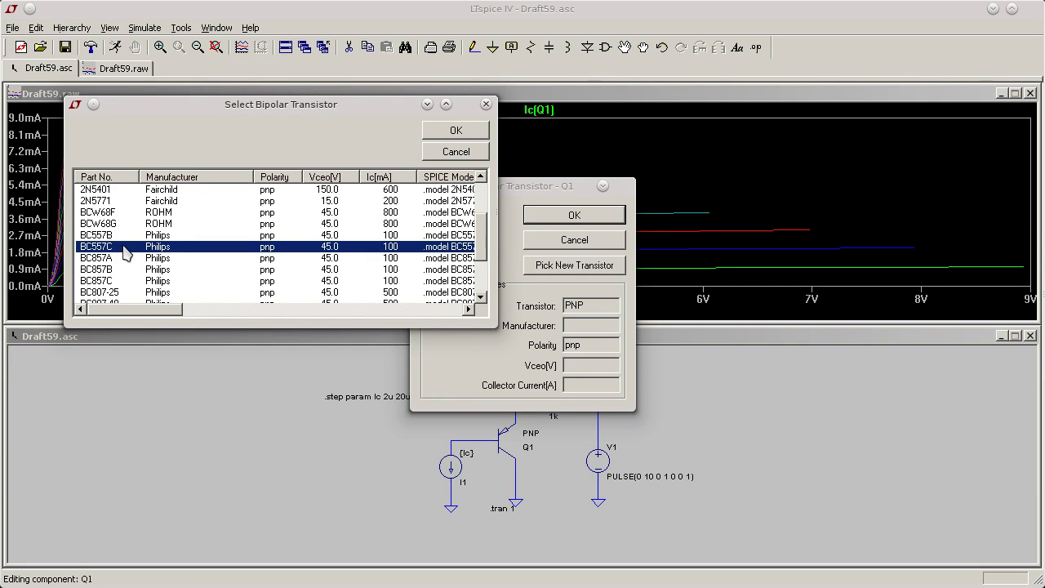
double_click(124, 246)
- Run the stepped simulation of the BC557C circuit
right_click(480, 397)
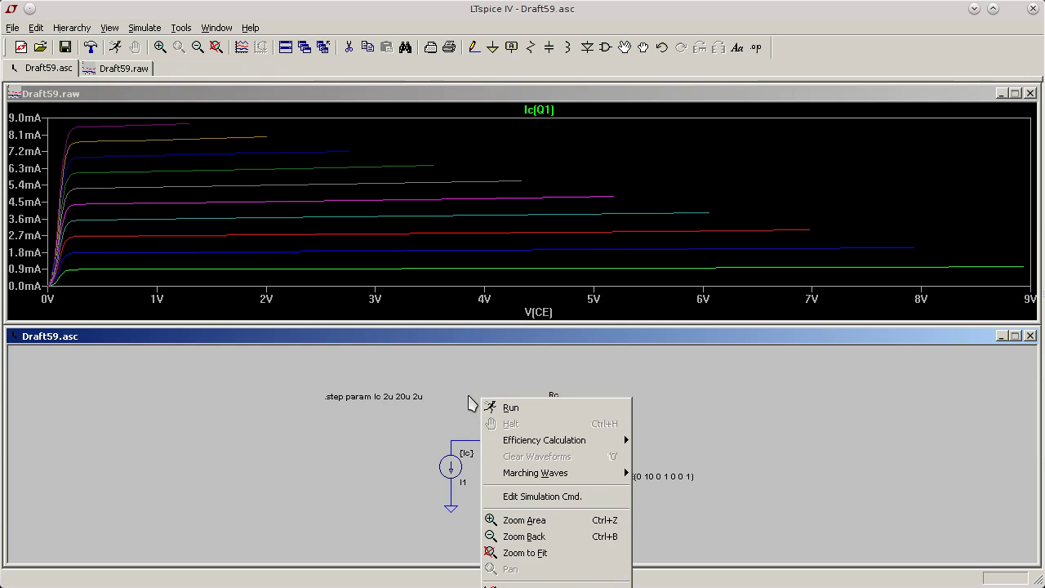
left_click(467, 375)
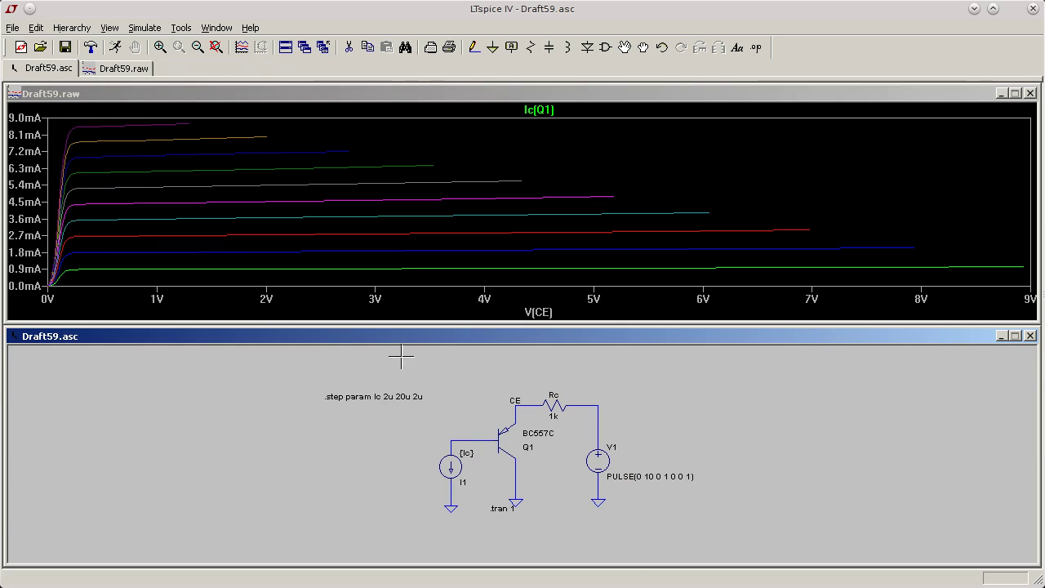
left_click(115, 47)
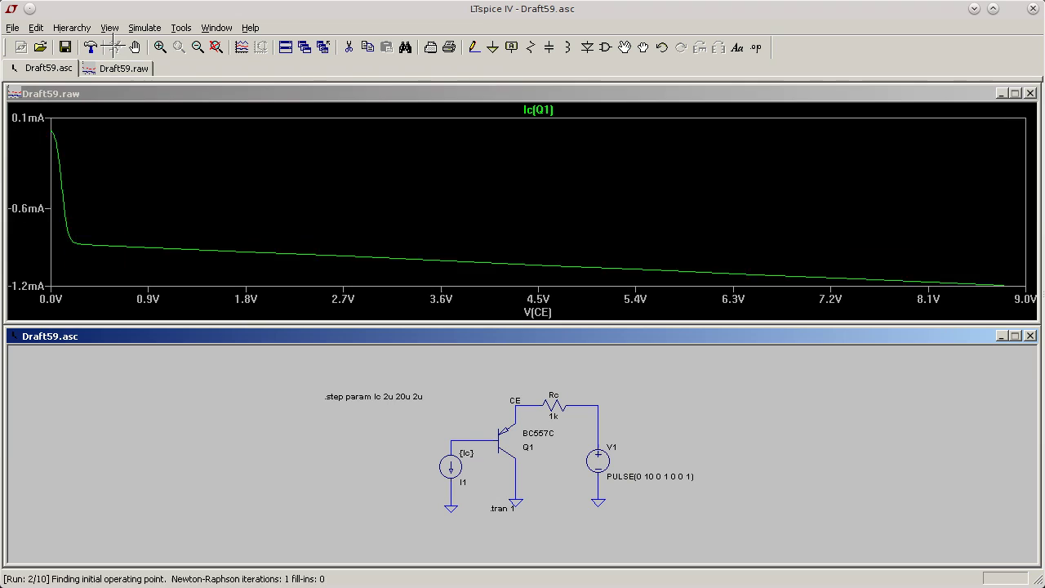